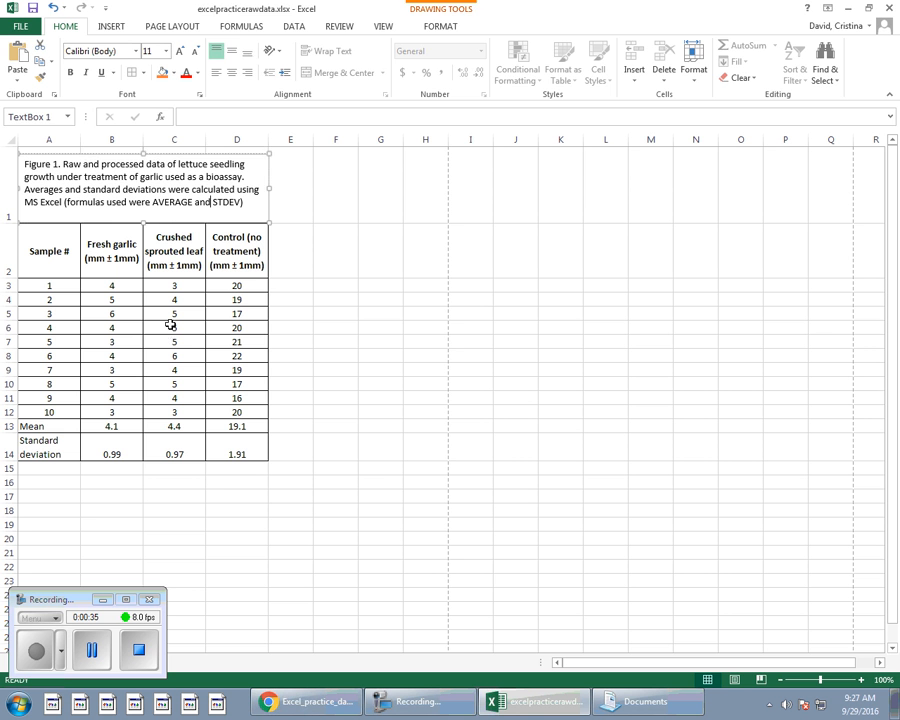
Insert an empty 2-D clustered column chart on the sheet, starting from a blank cell beside the data table
left_click(171, 328)
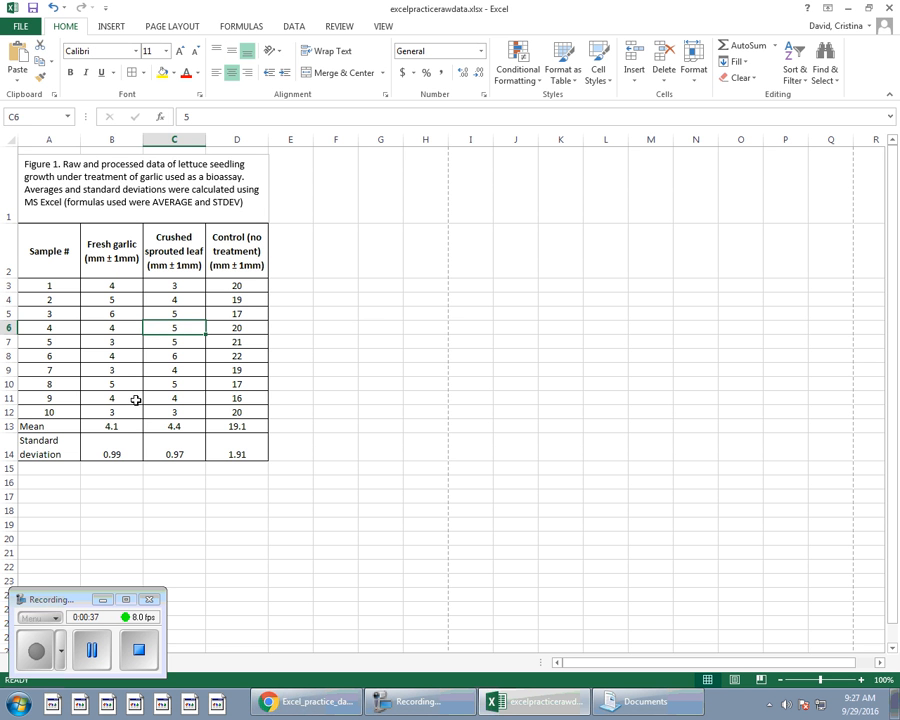
left_click(372, 313)
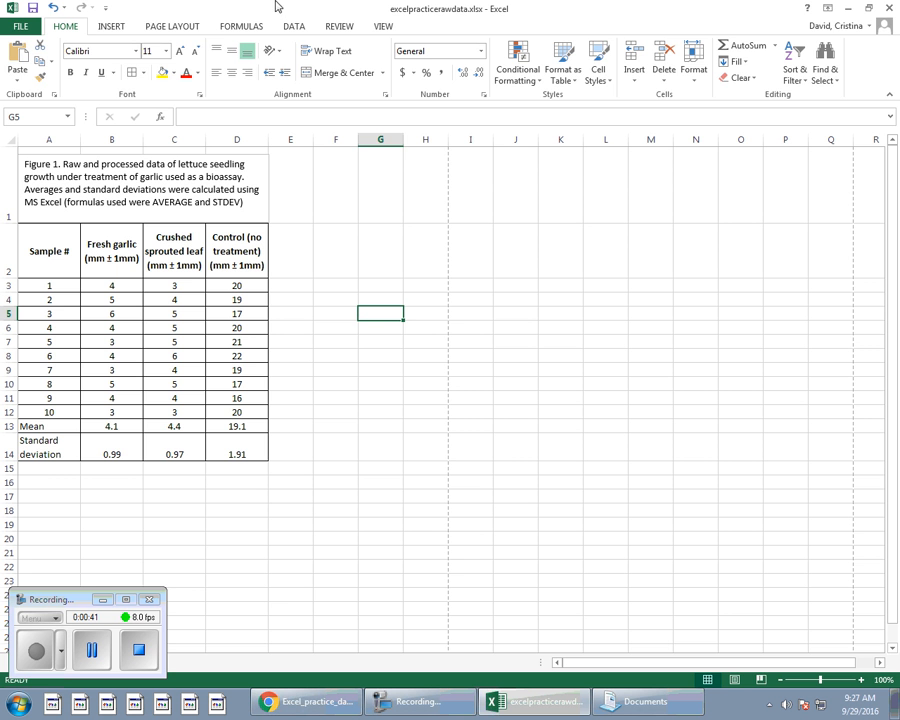
left_click(111, 26)
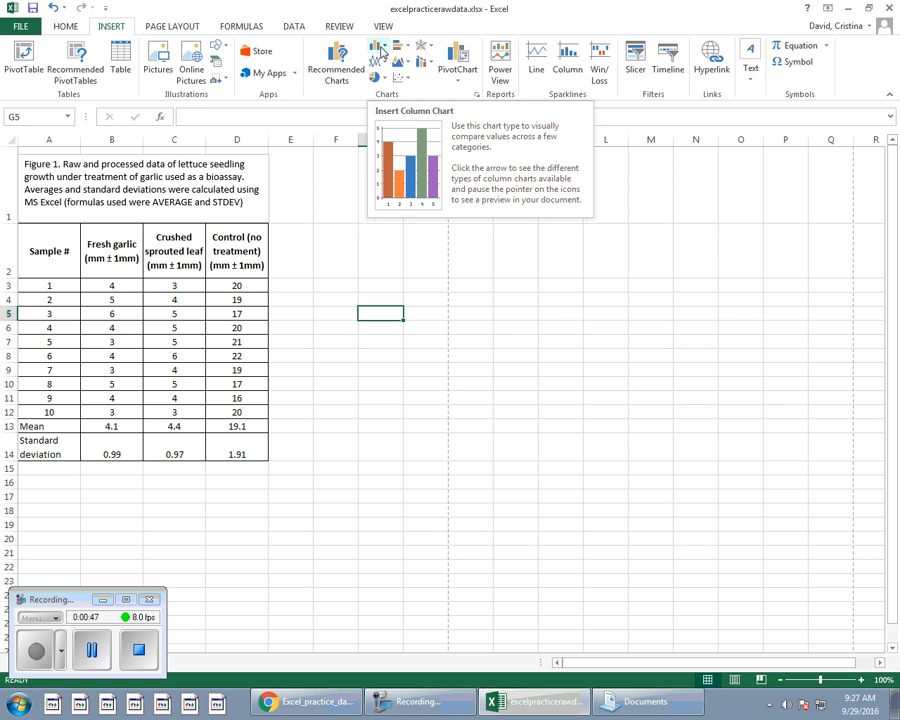
left_click(386, 48)
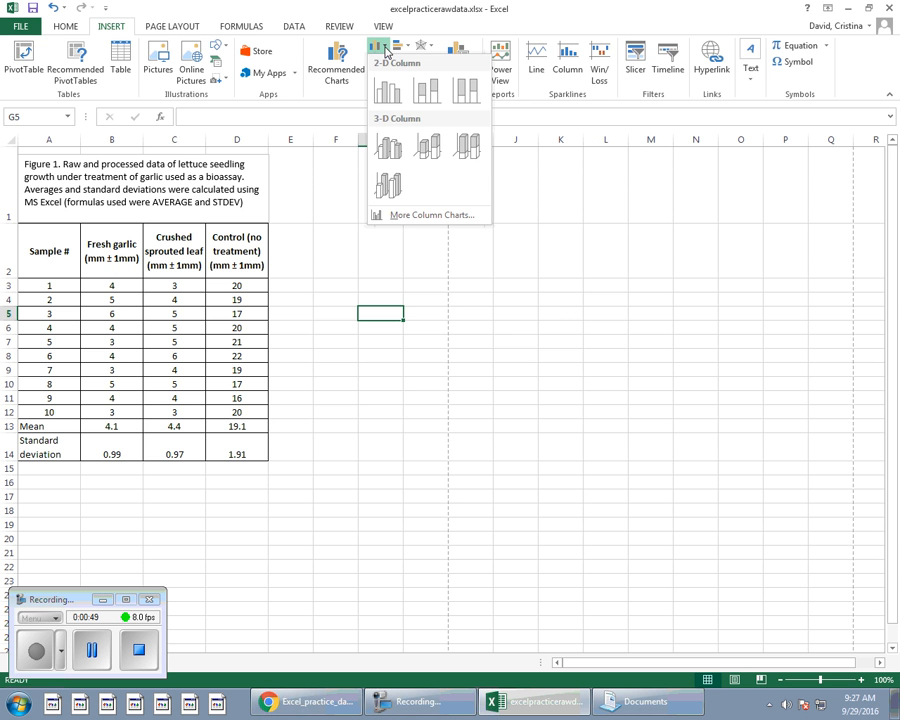
left_click(389, 93)
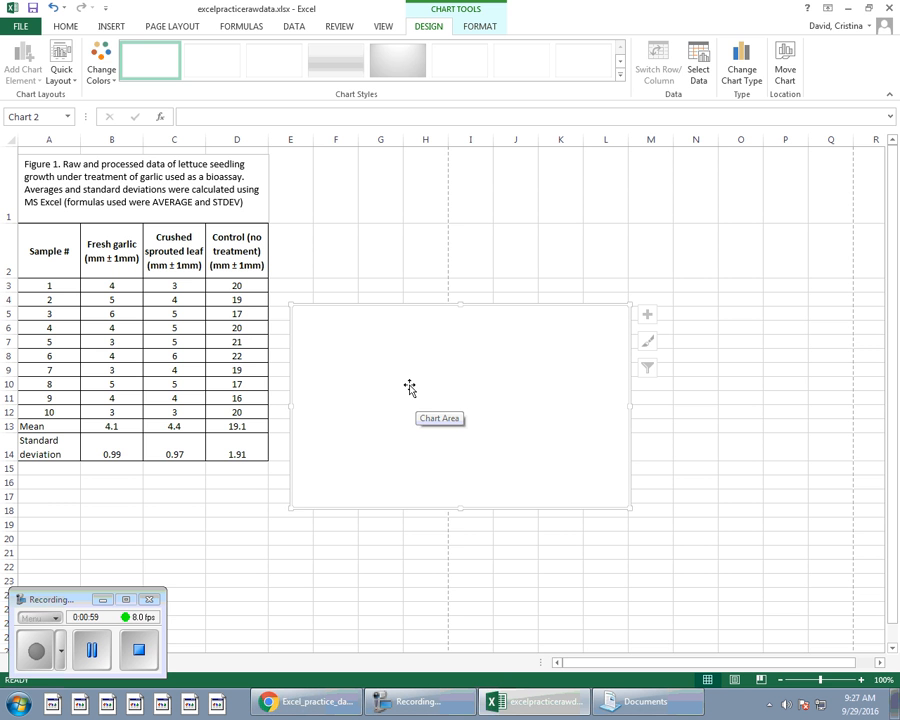
Add a data series named "Fresh garlic" to the chart, using the mean in cell B13 as its value
right_click(428, 369)
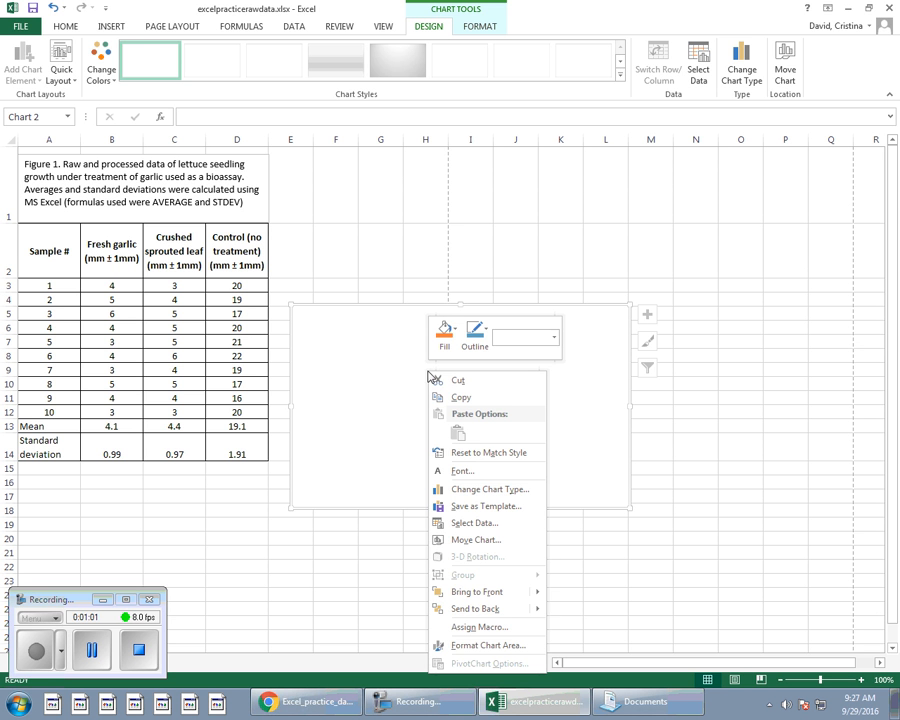
left_click(474, 524)
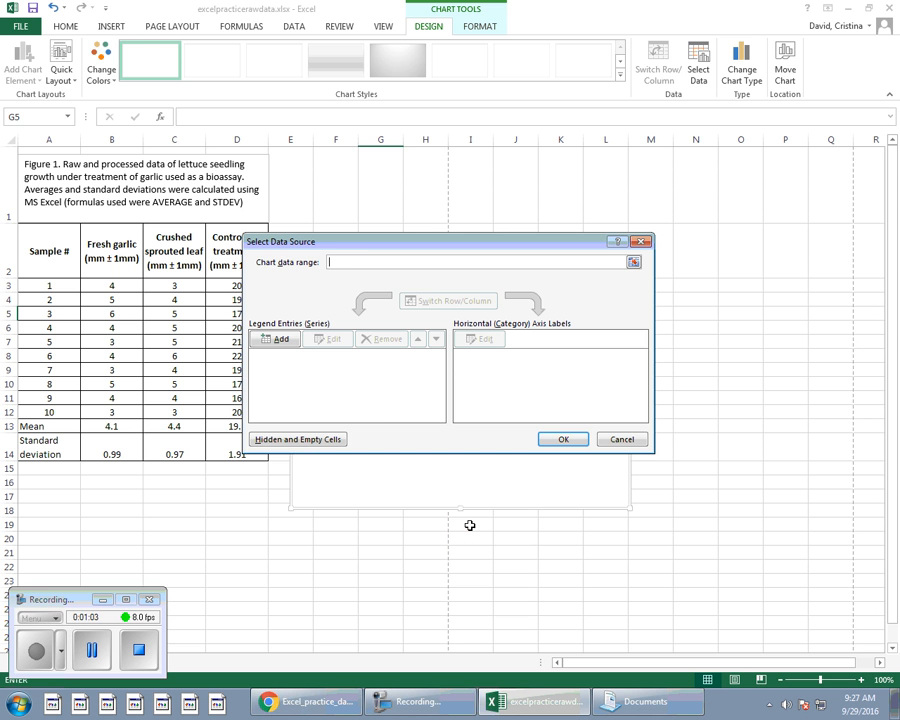
left_click_drag(356, 242, 416, 241)
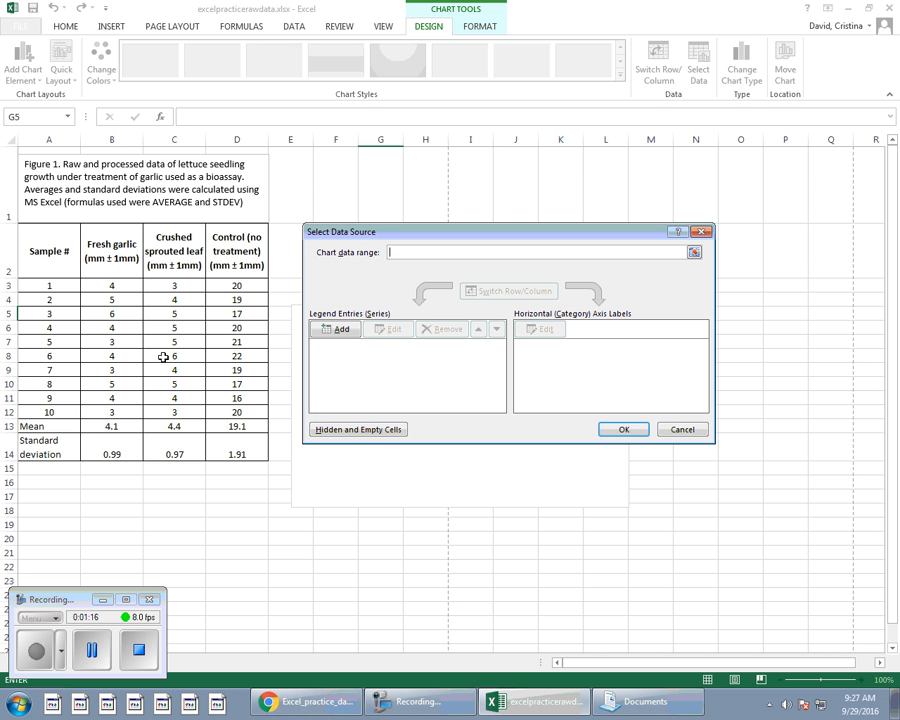
left_click(340, 332)
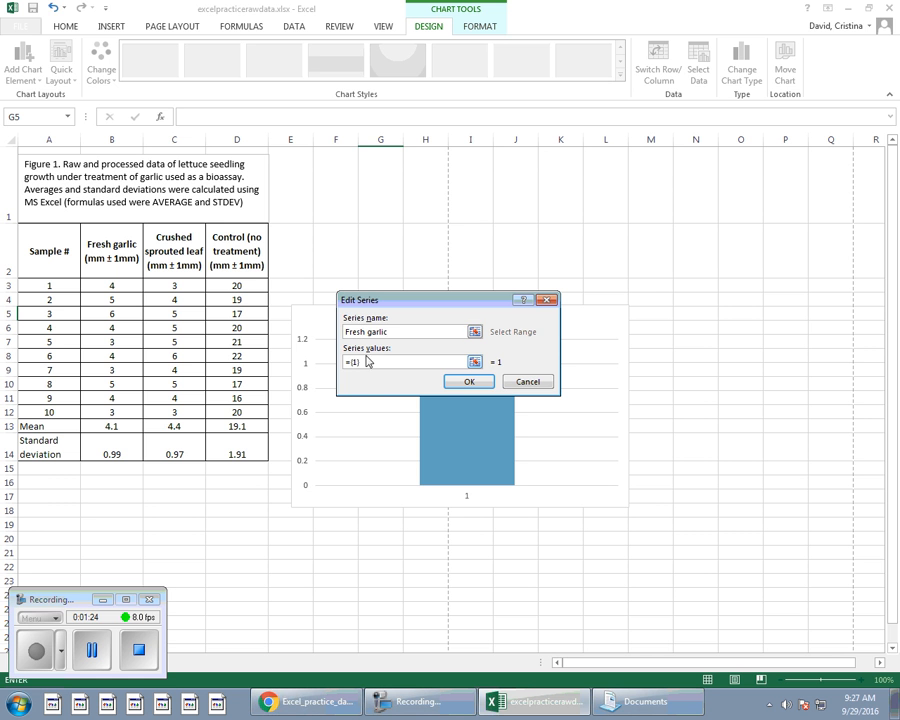
left_click(368, 360)
left_click(90, 425)
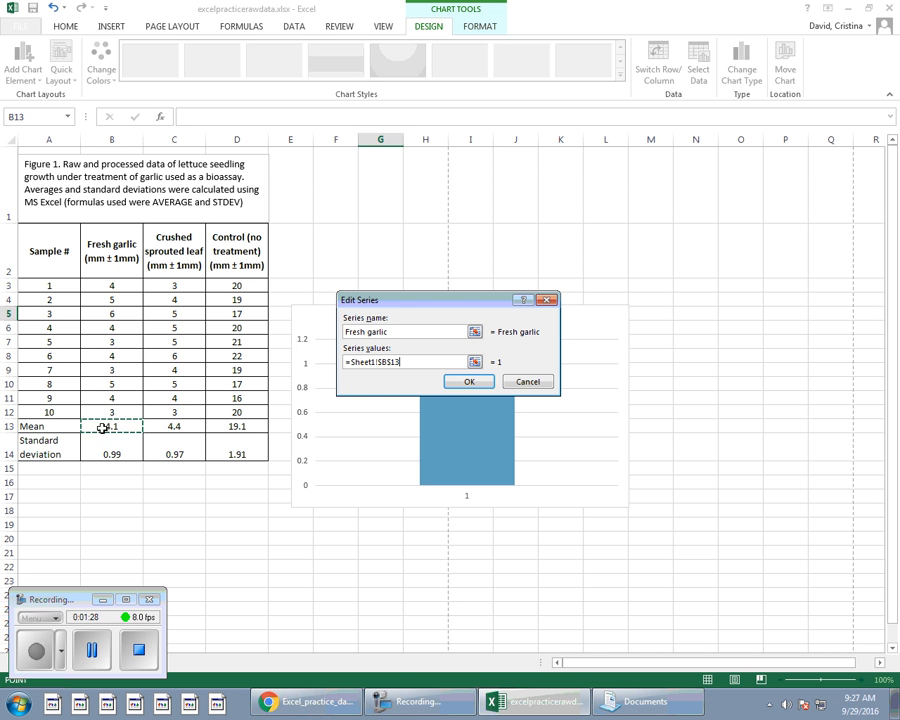
left_click(470, 381)
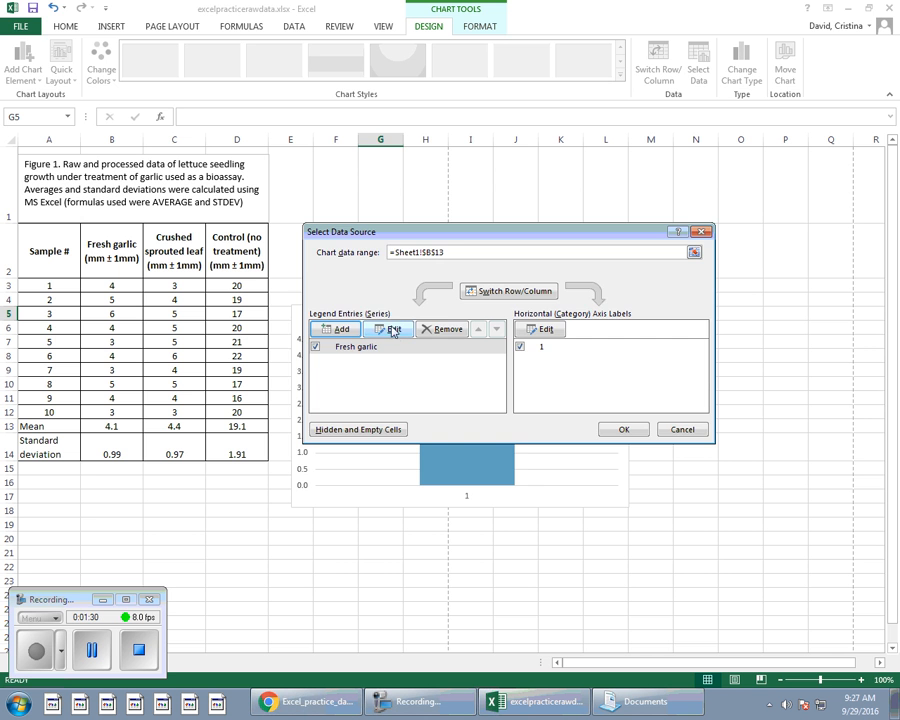
Add a second series named "Crushed sprouted leaf" with the mean in cell C13 as its value
left_click(338, 330)
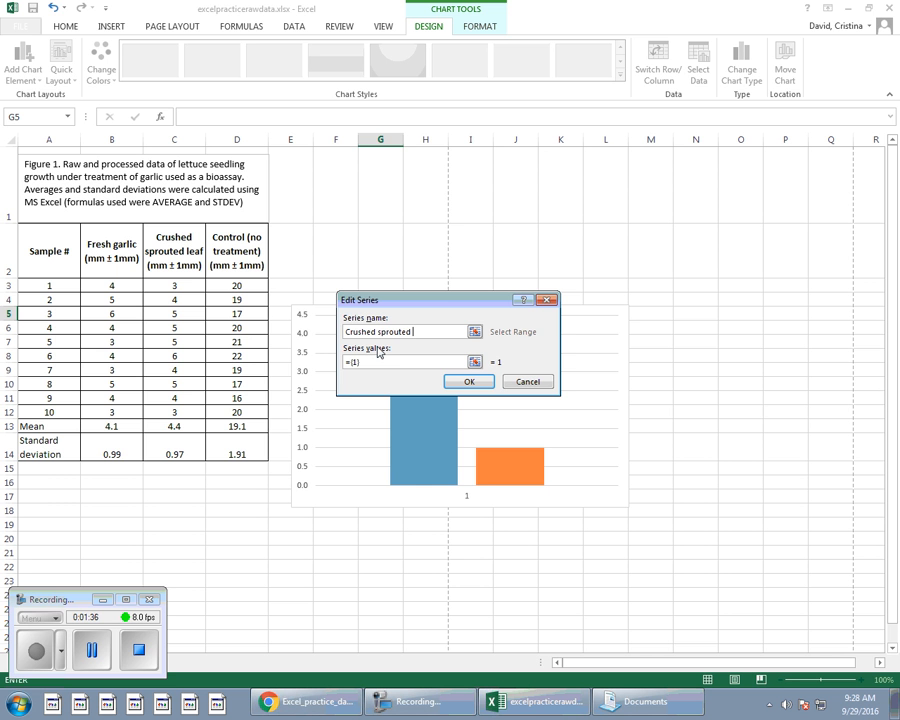
key("Tab")
key("BackSpace")
left_click(176, 424)
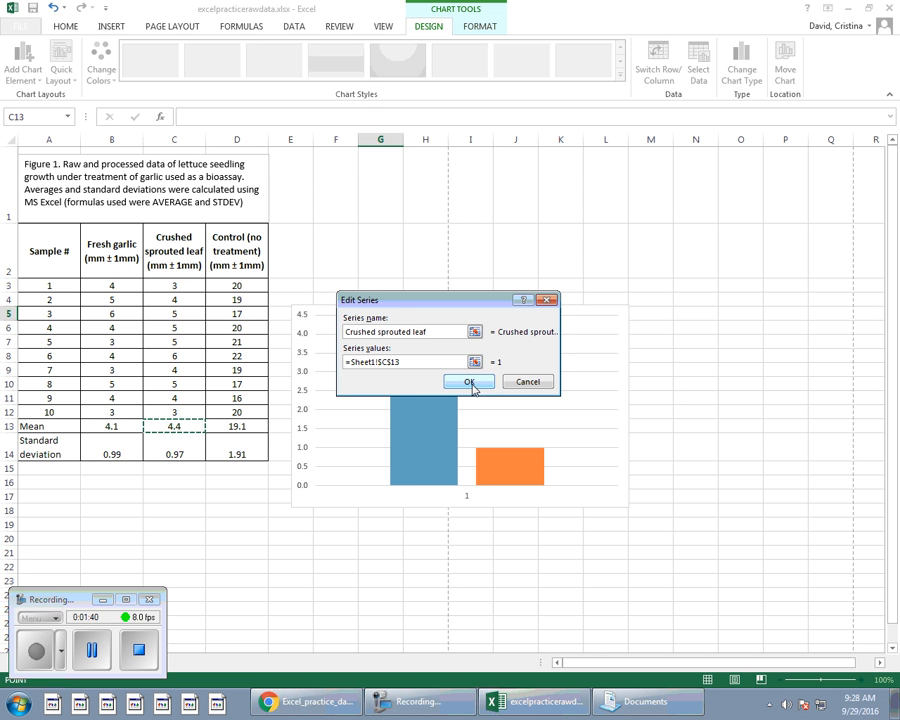
left_click(469, 382)
Add a third series named "Control" with the mean in cell D13 and apply the chart's data source
left_click(340, 330)
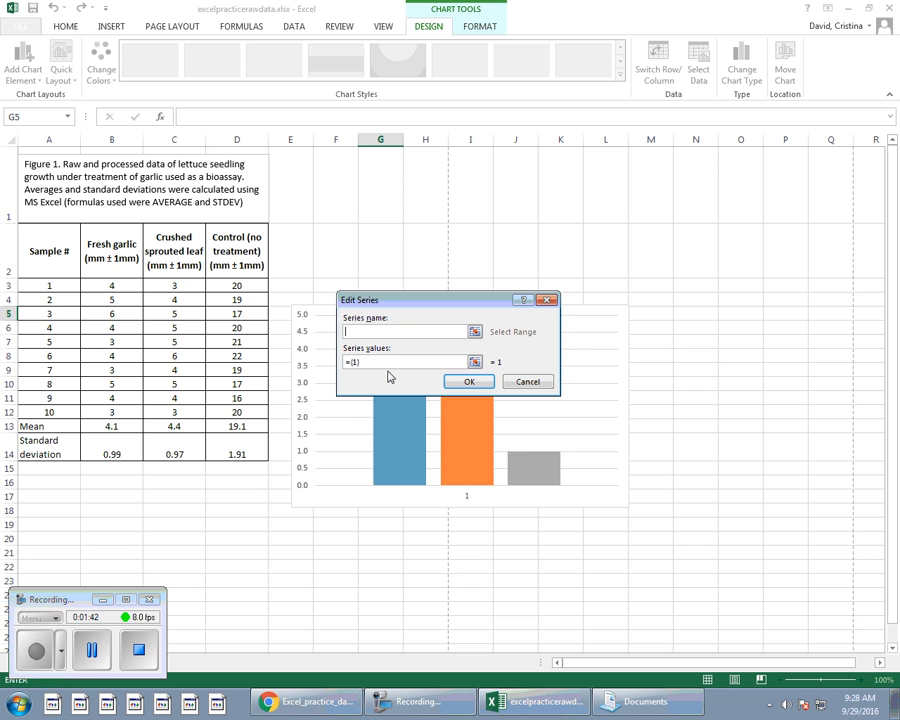
type("Control")
key("Tab")
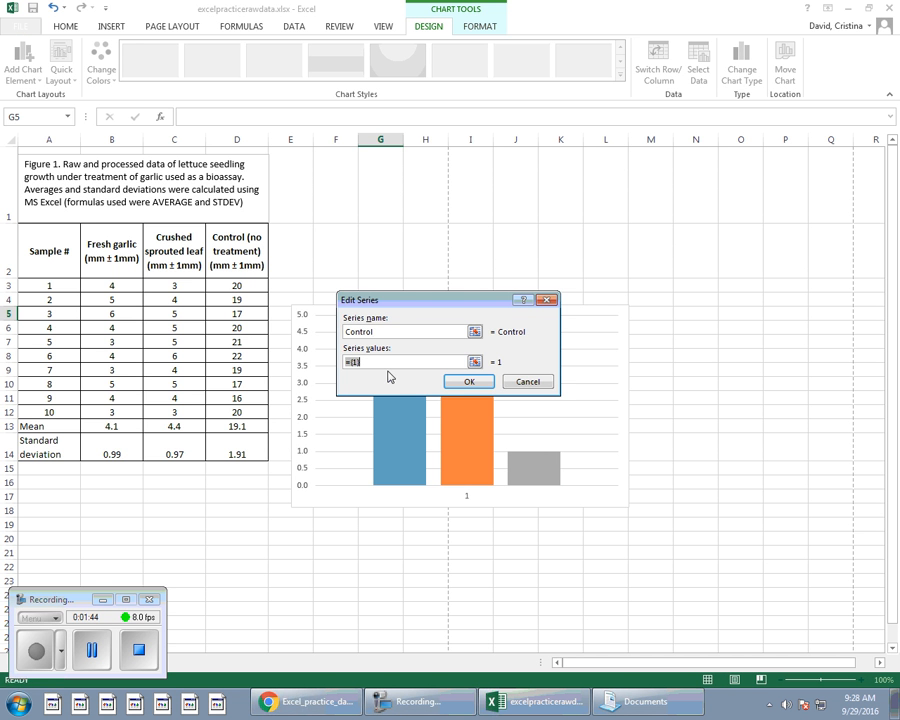
key("BackSpace")
left_click(240, 425)
left_click(469, 383)
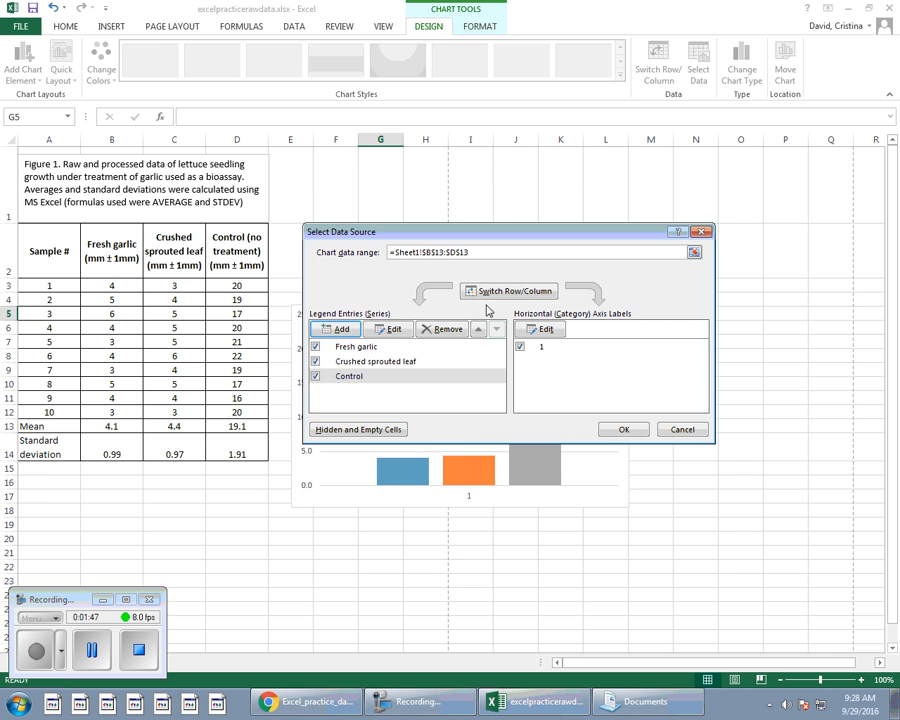
left_click(628, 431)
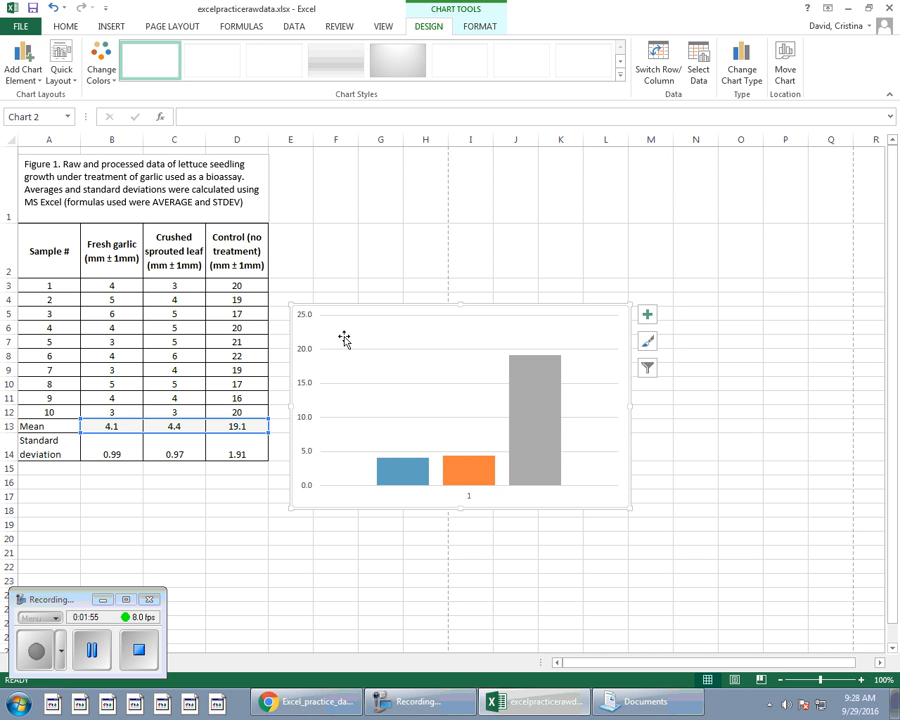
Add axis titles and a legend to the column chart, without a chart title, data labels or trendline
left_click(647, 316)
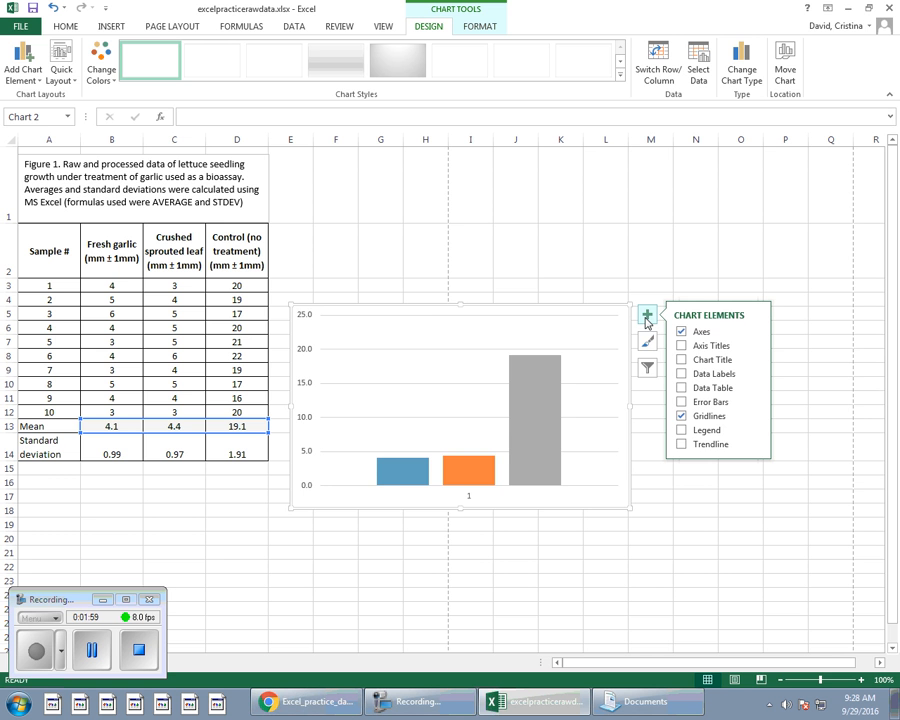
left_click(682, 360)
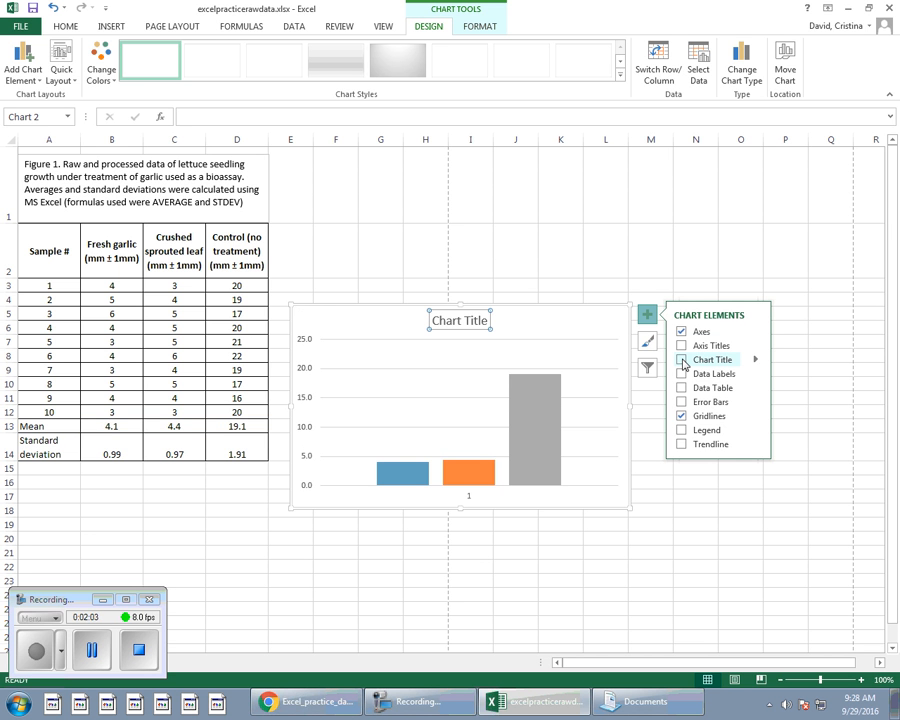
left_click(682, 361)
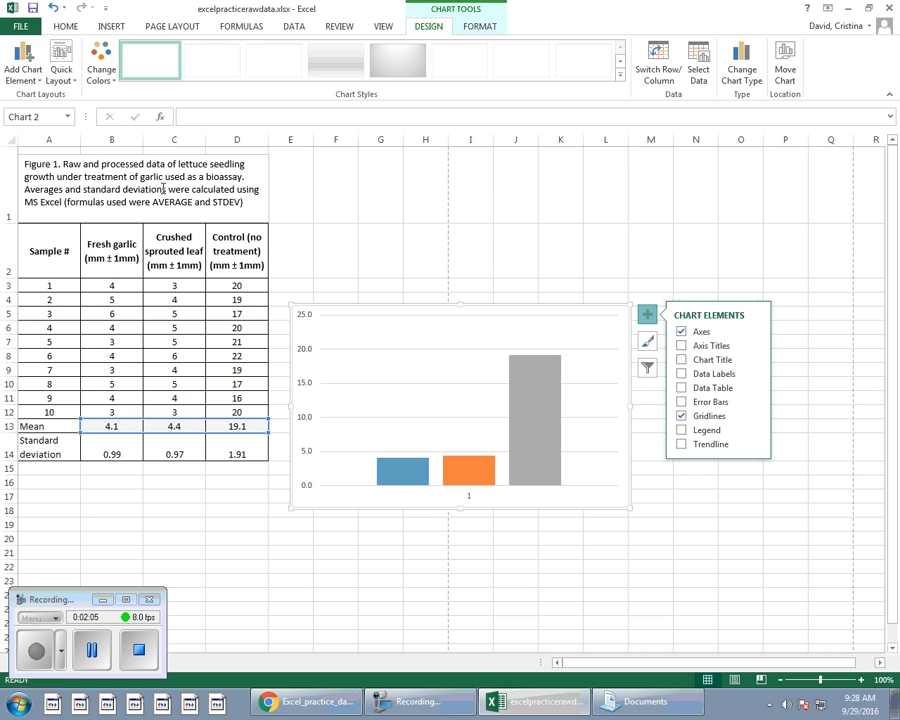
left_click(683, 347)
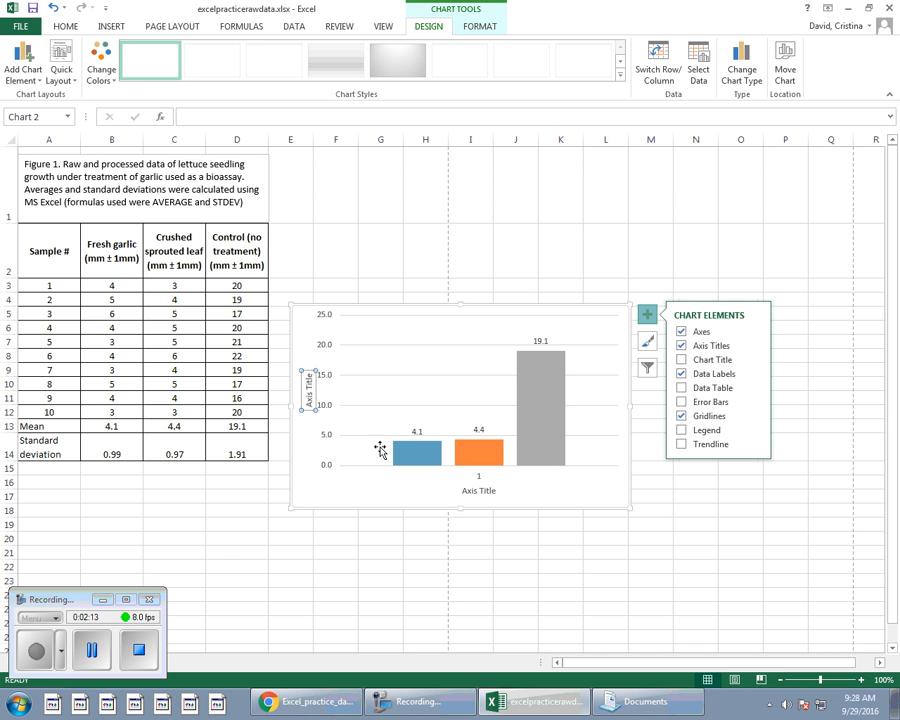
left_click(682, 374)
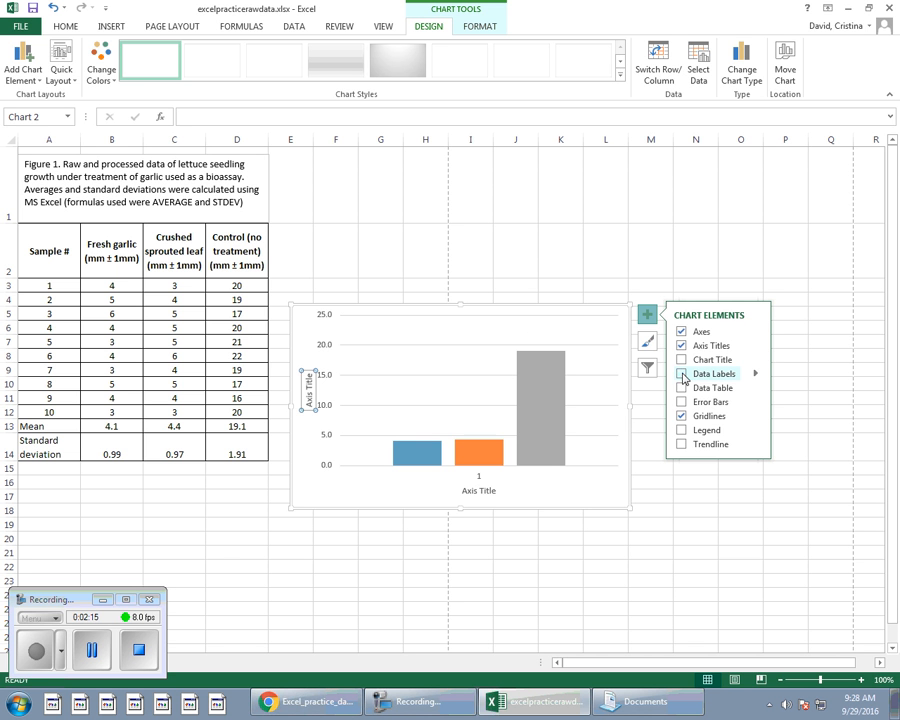
left_click(681, 430)
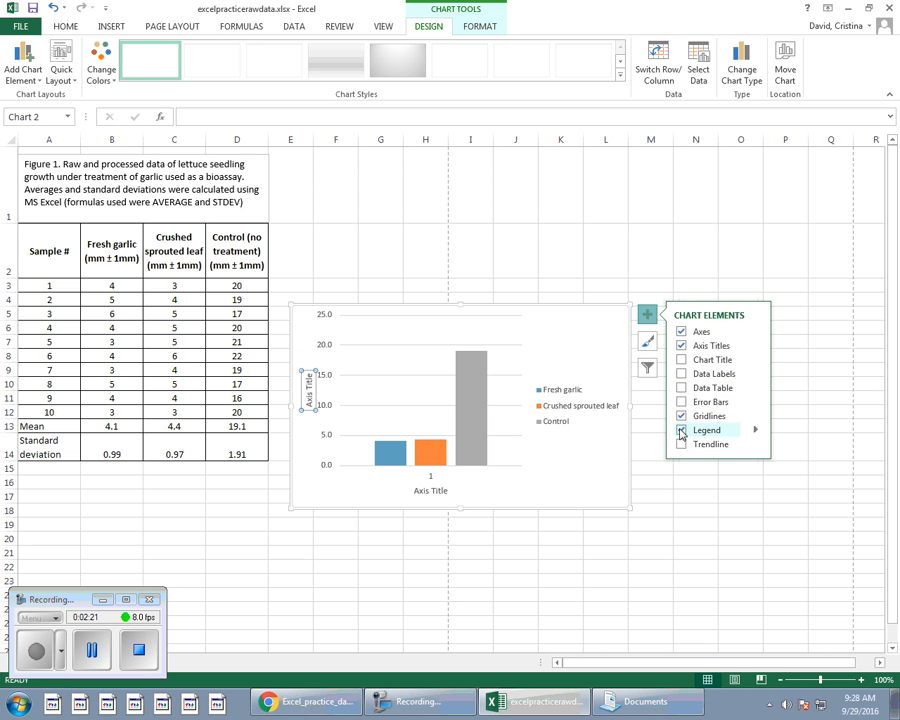
left_click(682, 445)
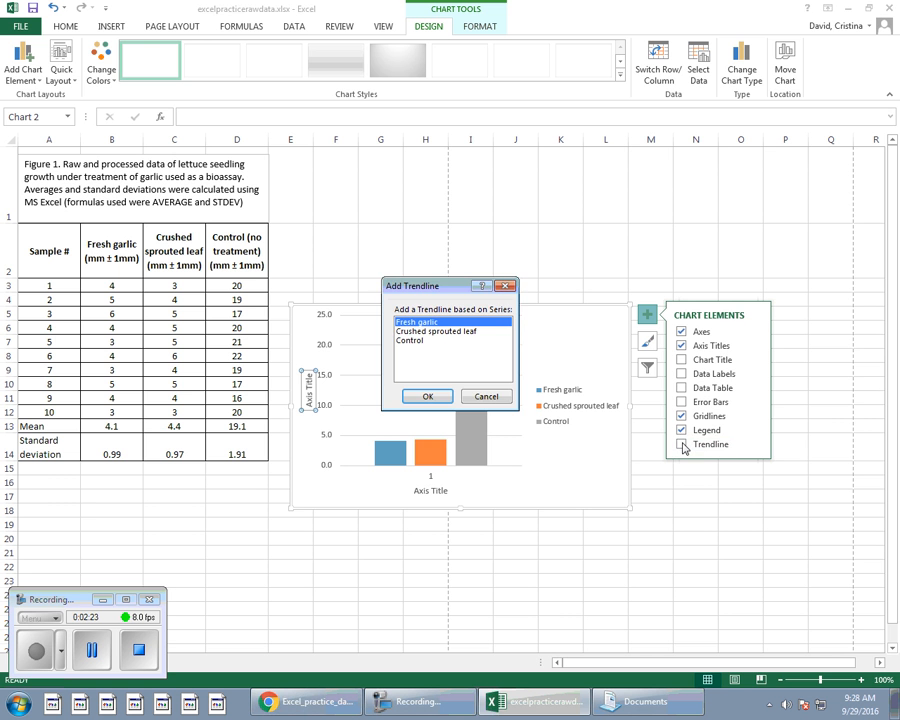
left_click(486, 396)
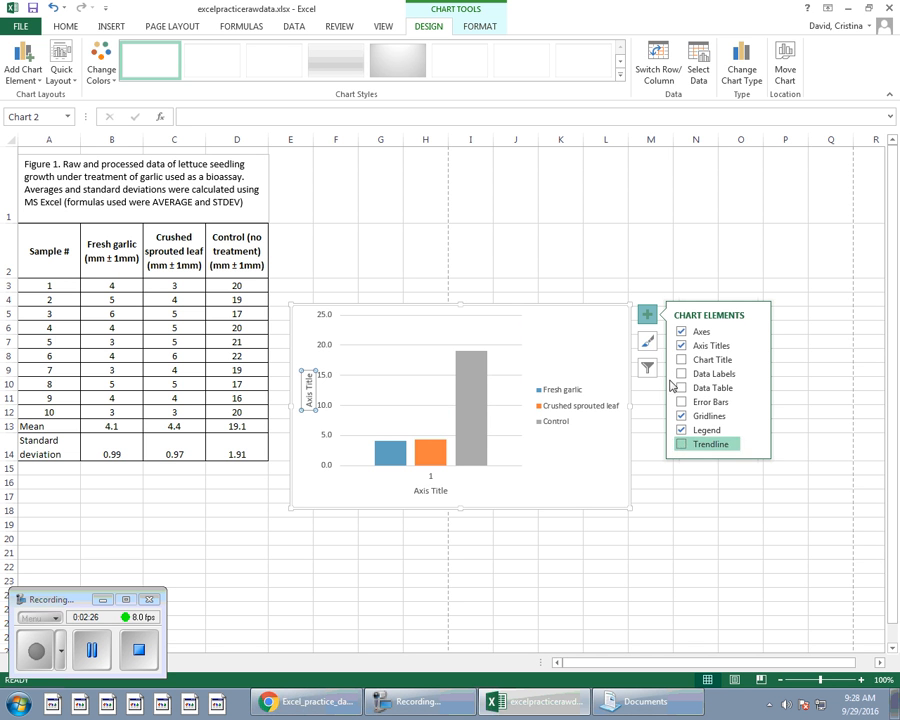
left_click(680, 430)
Delete the horizontal axis labels under the columns and change the horizontal axis title to "Experimental groups"
left_click(430, 477)
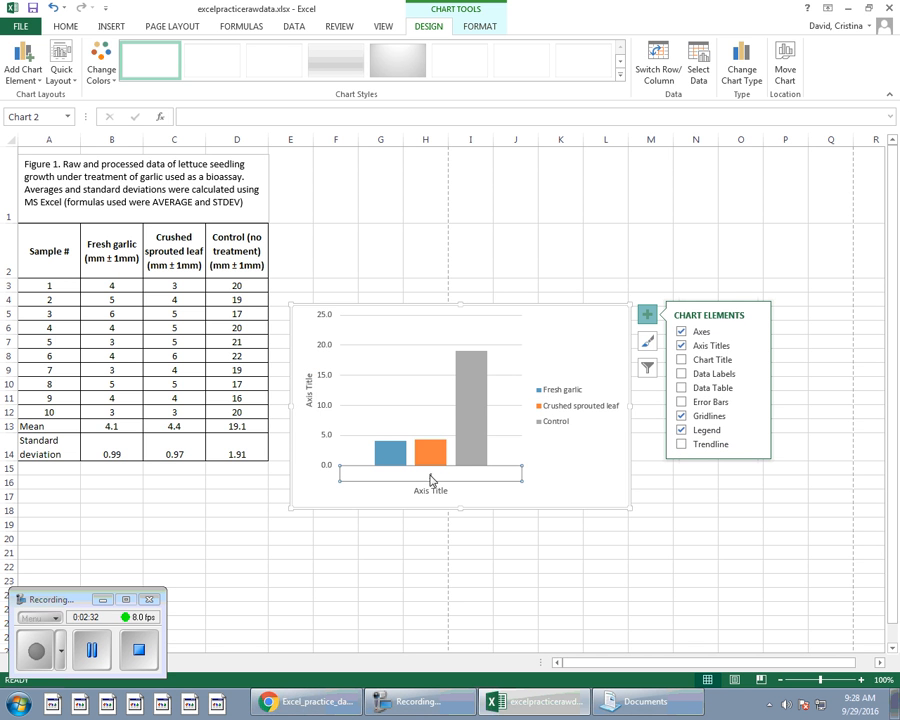
key("Delete")
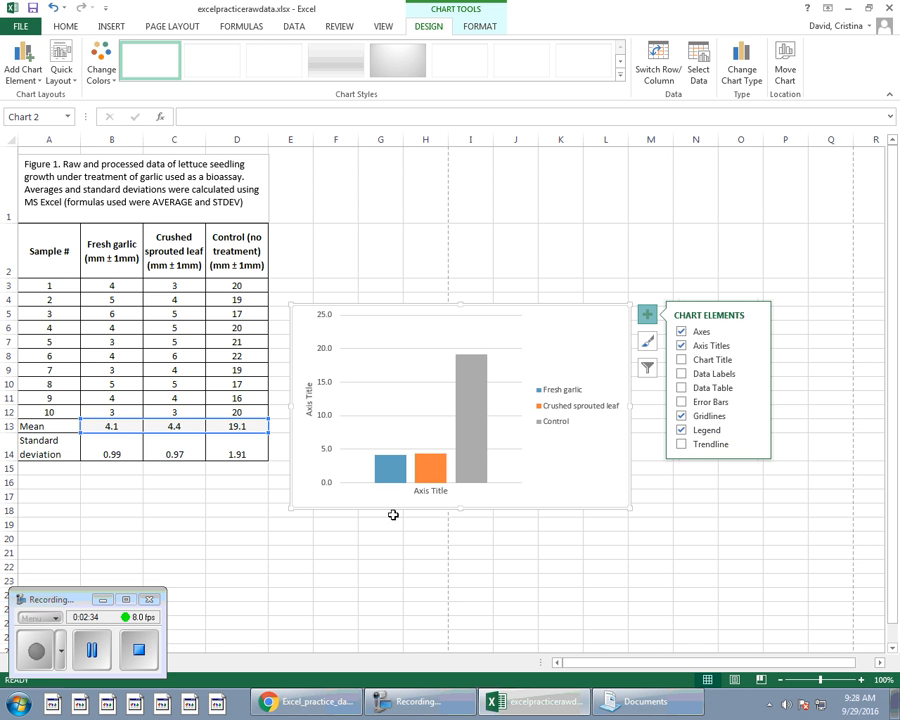
double_click(434, 493)
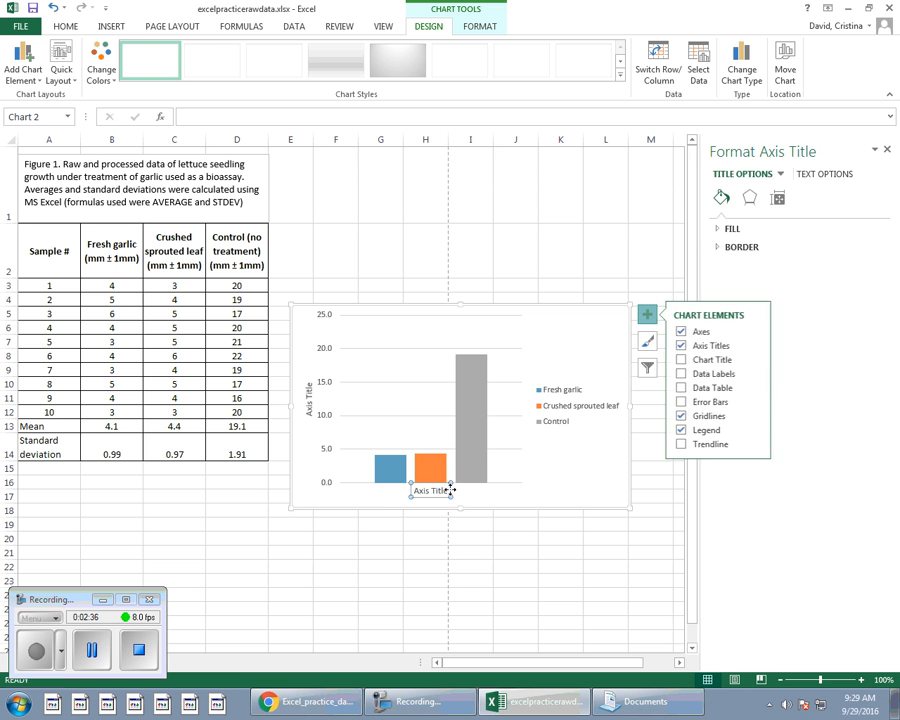
left_click(446, 491)
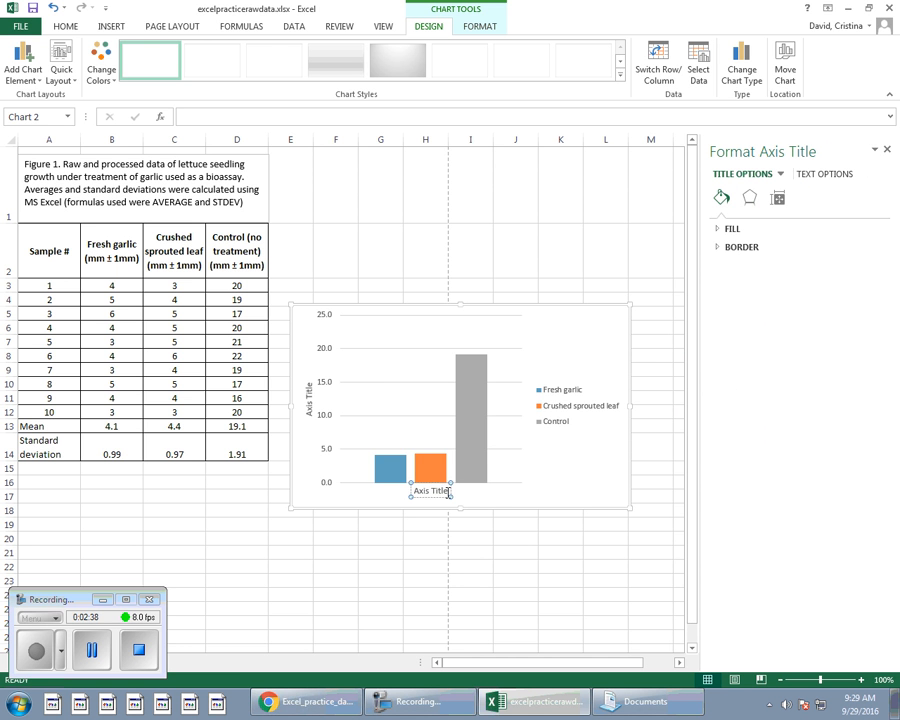
left_click_drag(447, 491, 378, 494)
type("Exper")
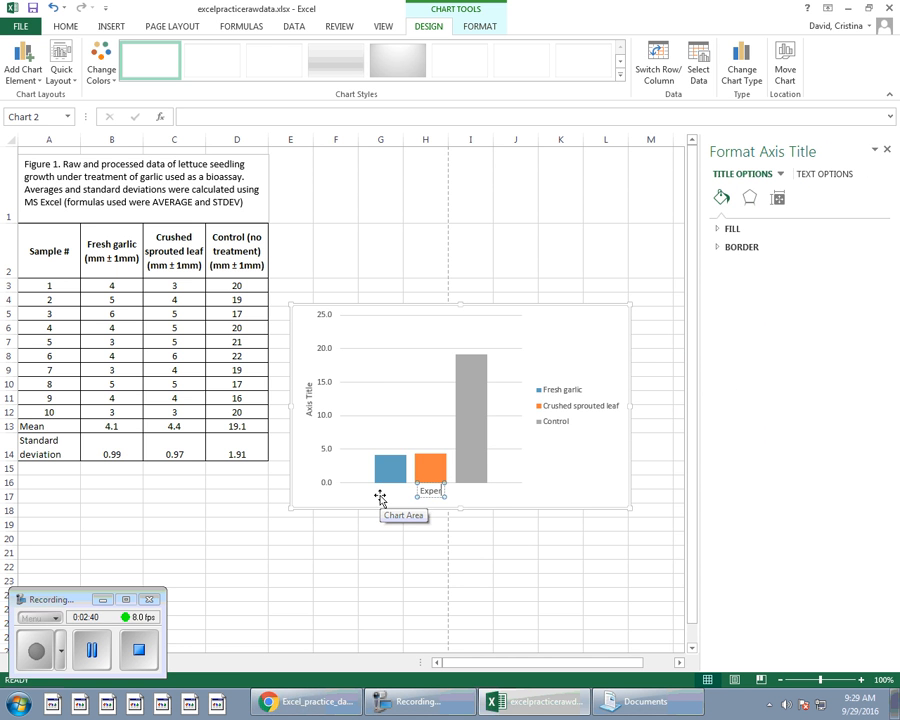
type("imental groups")
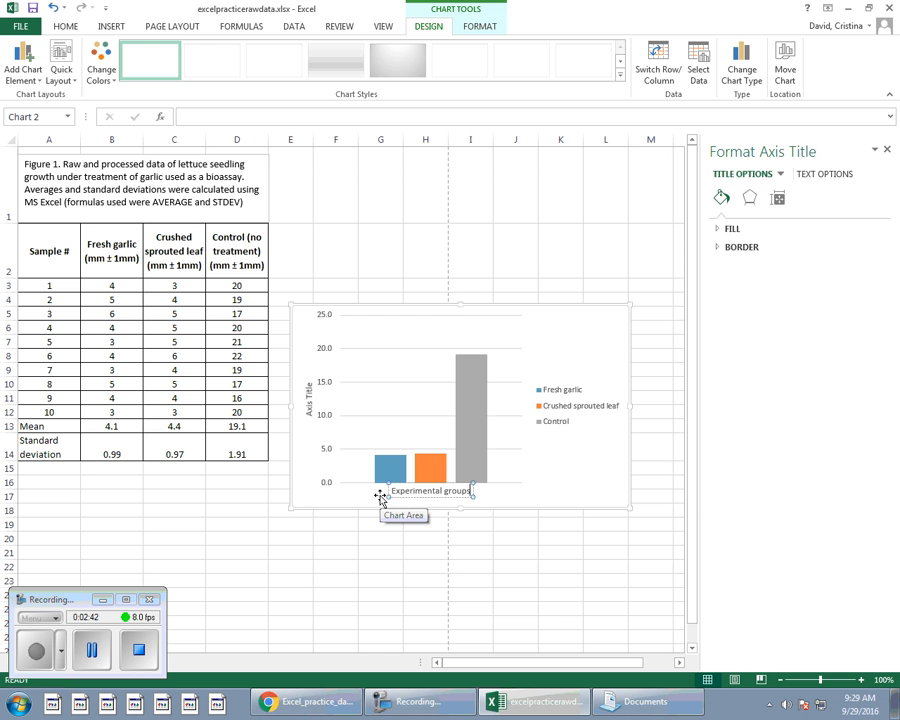
Replace the vertical axis title's placeholder text with "Seedling growth"
left_click(309, 402)
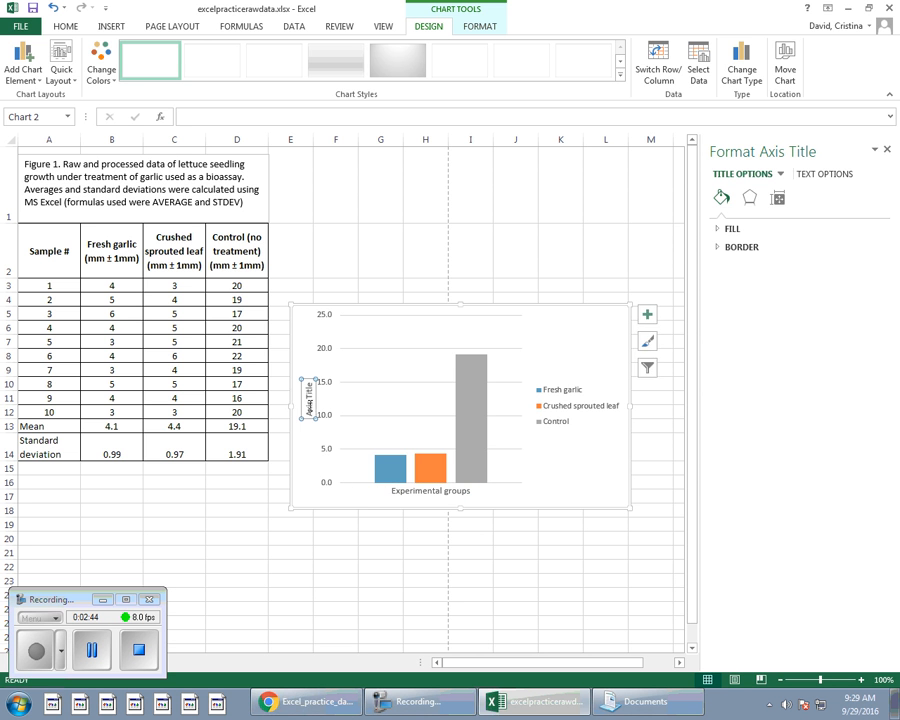
left_click_drag(309, 384, 310, 416)
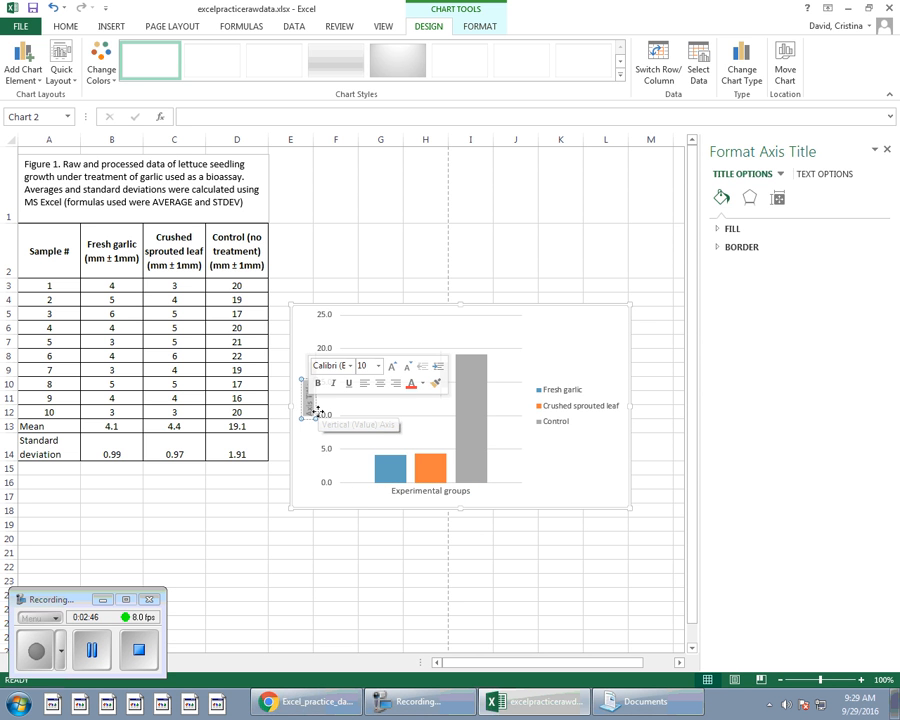
type("Seedling")
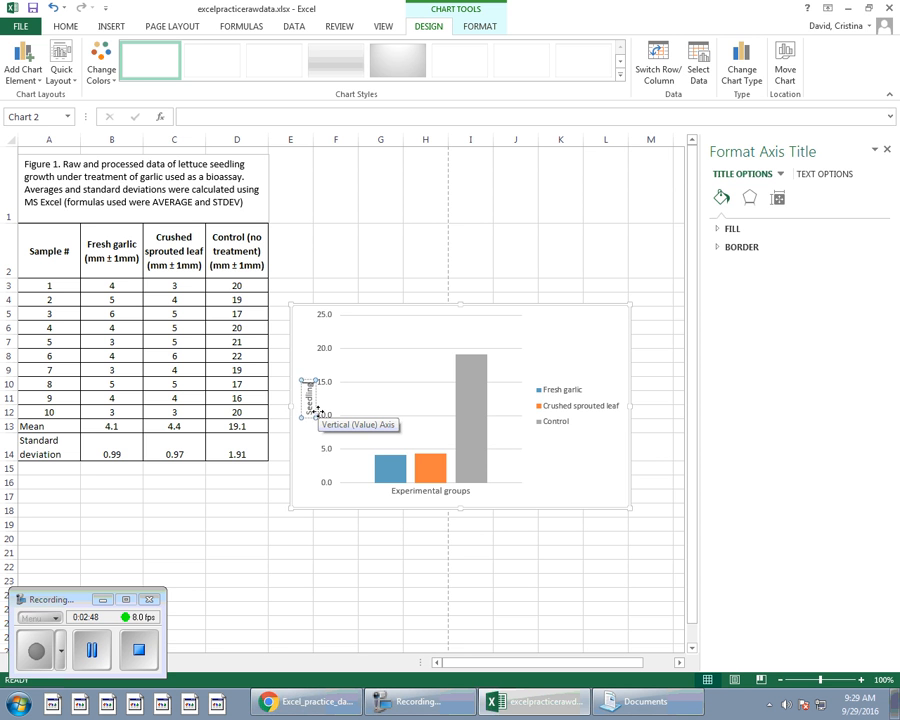
type(" growth")
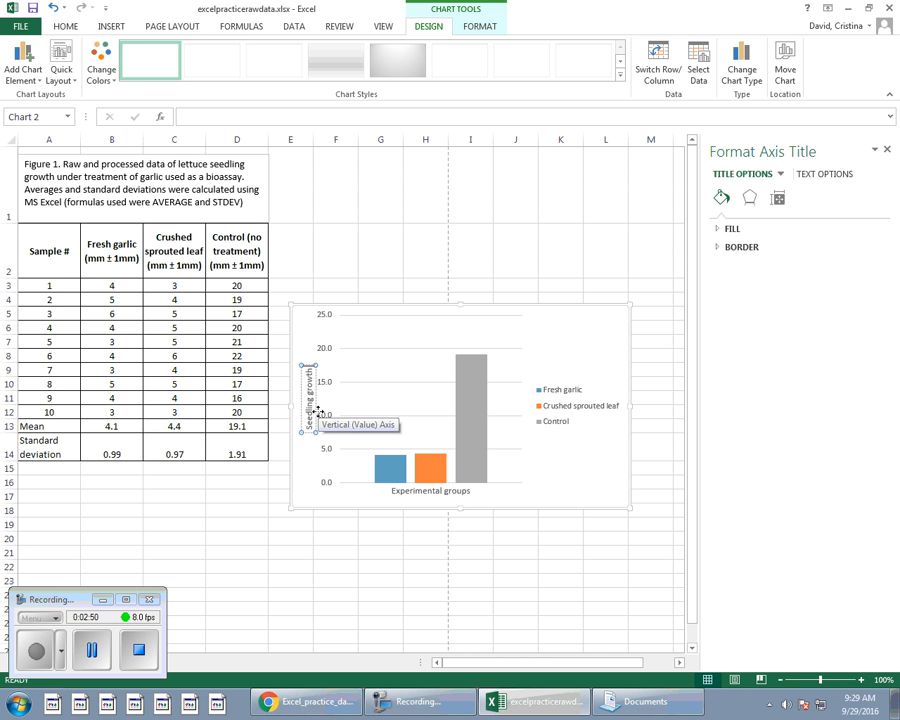
Extend the vertical axis title with the unit and uncertainty so that it reads "Seedling growth (mm +/- 1mm"
type(" (mm")
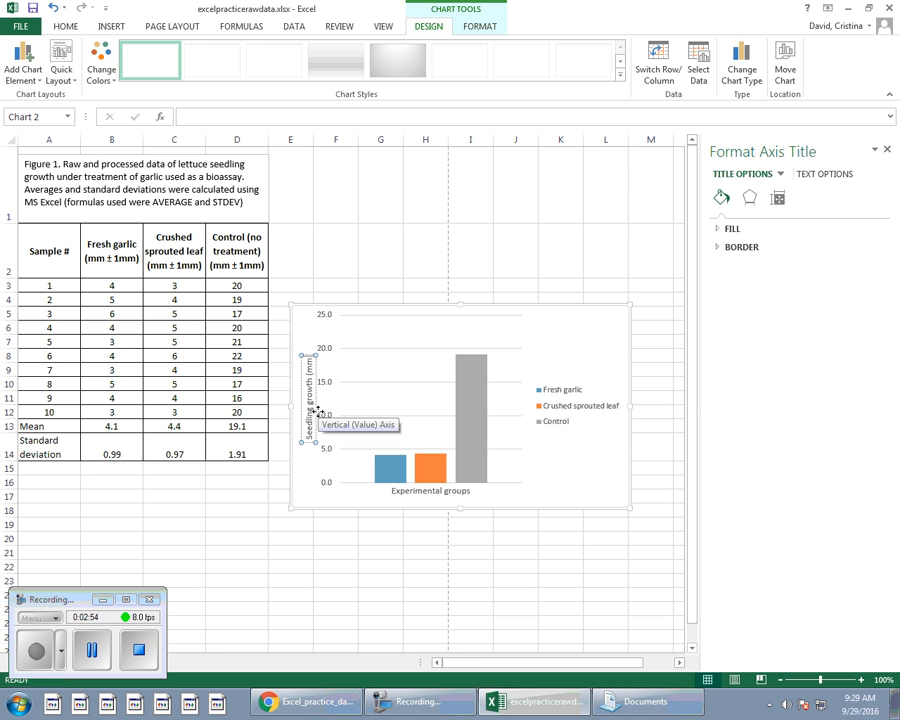
type(" ±")
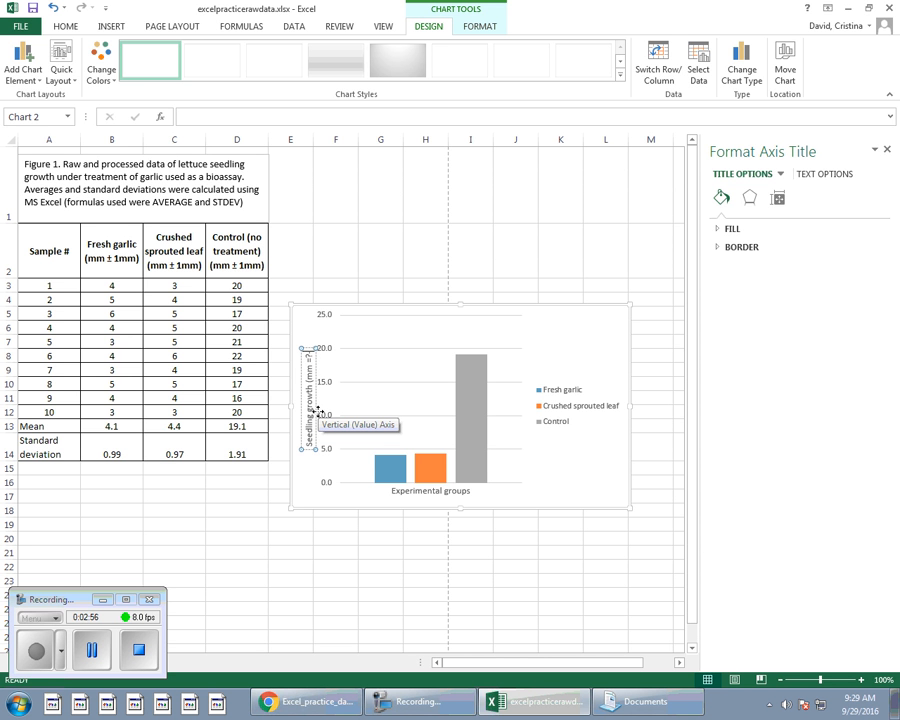
key("BackSpace")
type("+/")
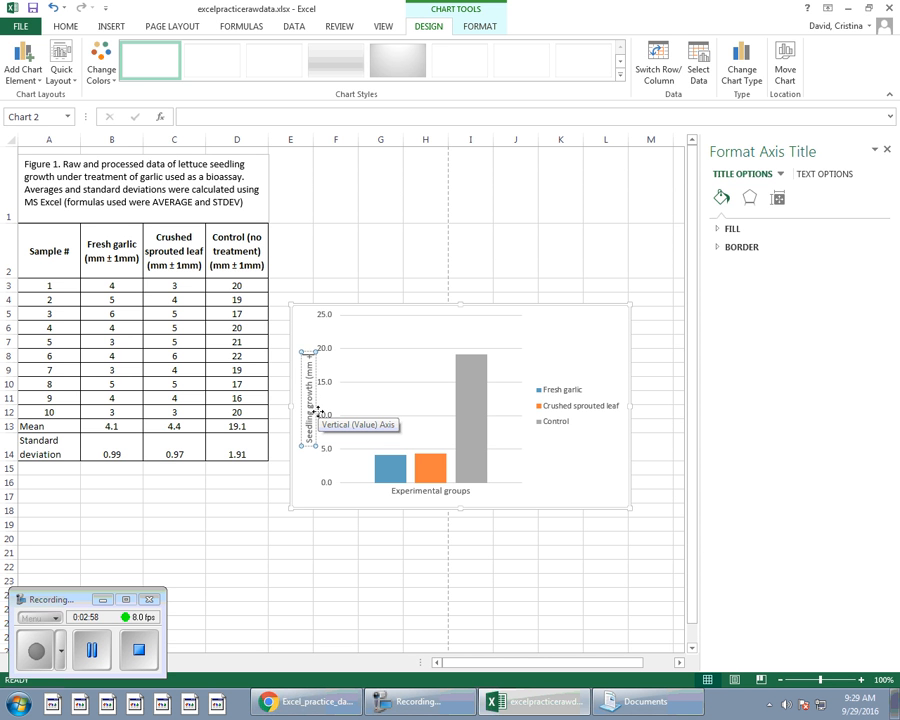
type("-")
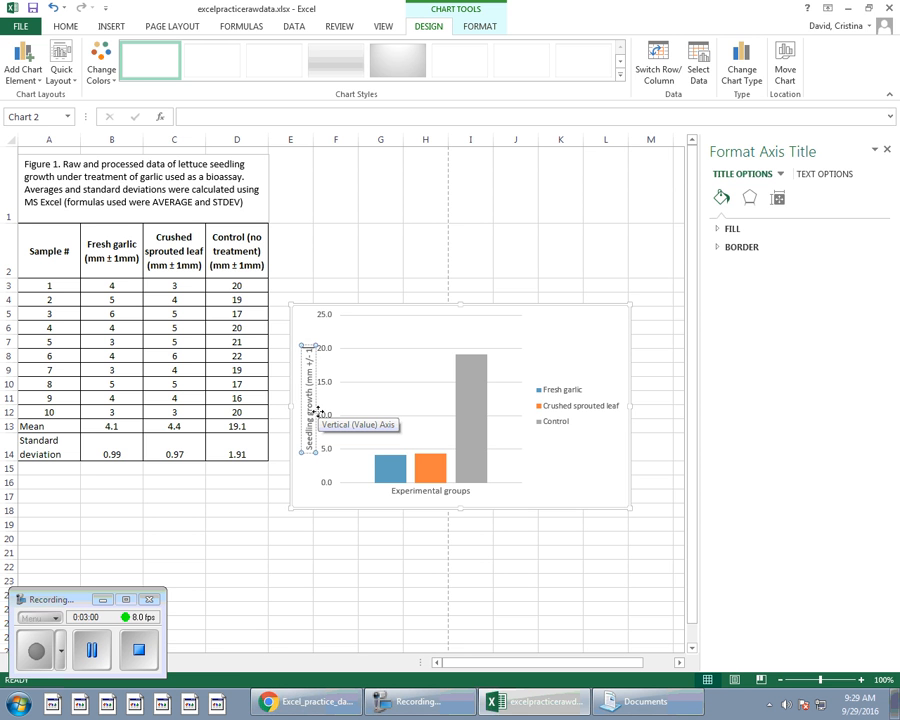
type(" 1mm")
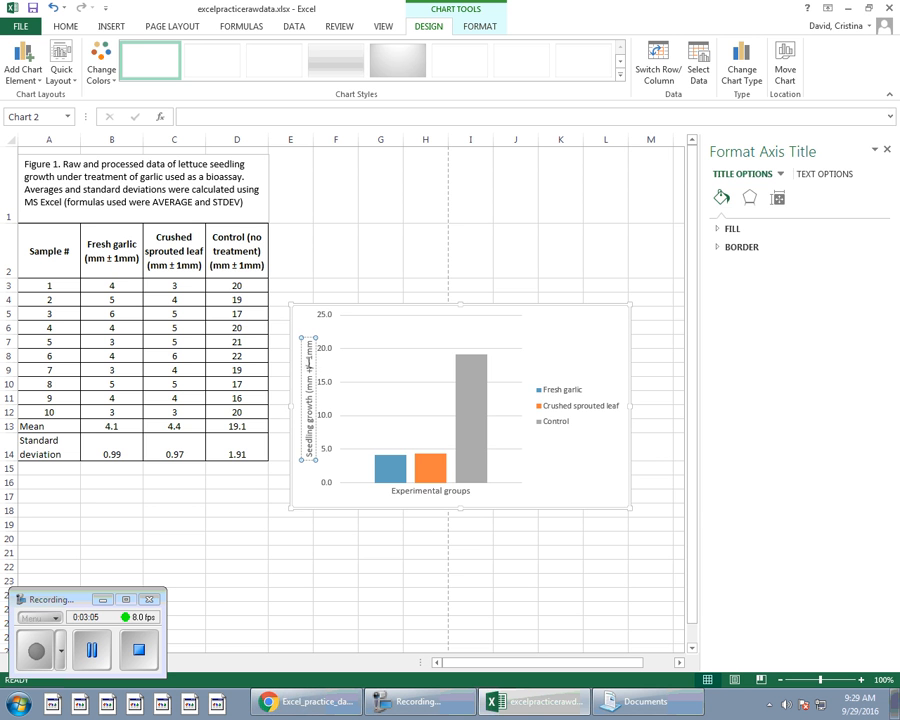
Replace "+/-" in the vertical axis title with the plus-minus symbol (±)
mouse_move(395, 461)
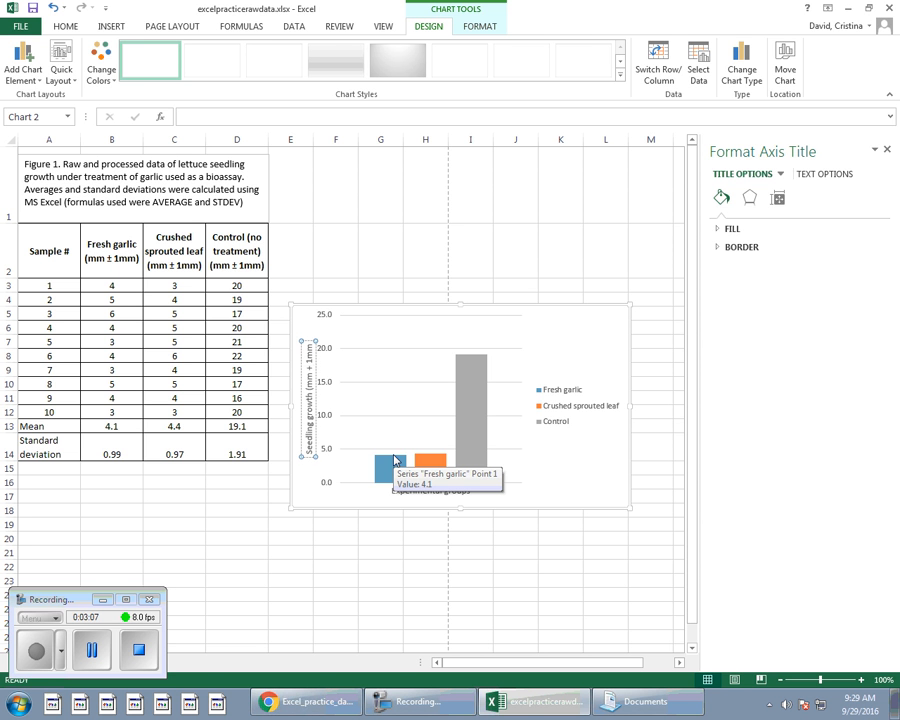
left_click(111, 26)
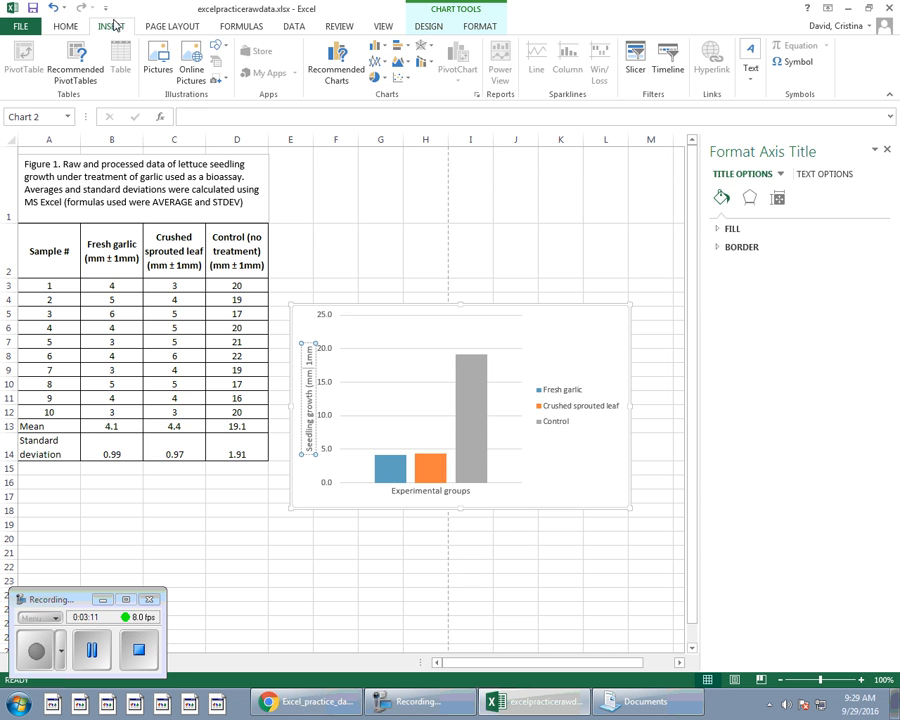
left_click(793, 63)
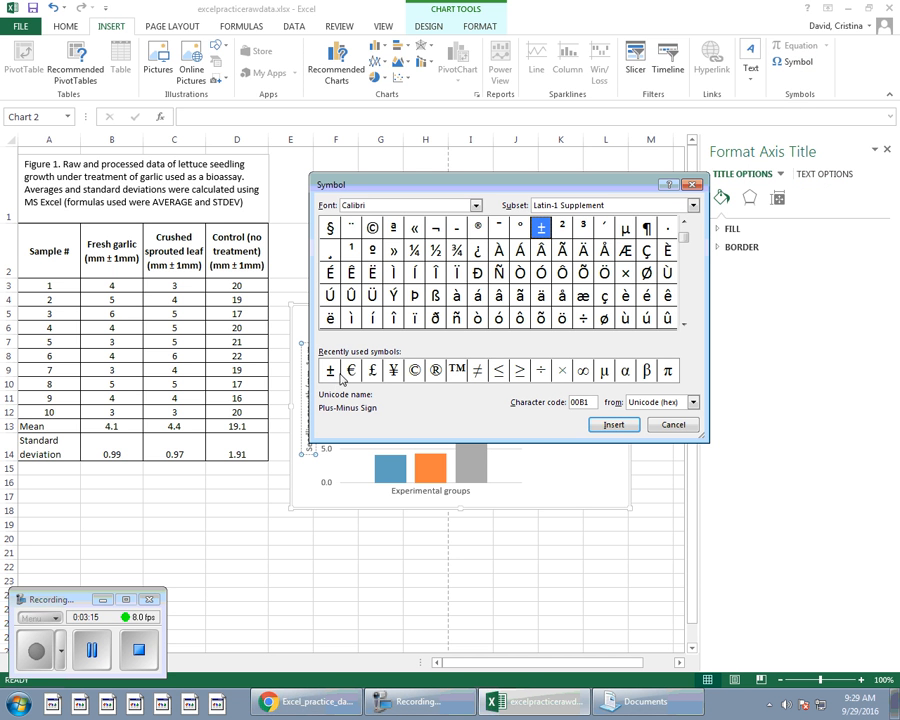
left_click(331, 371)
left_click(613, 425)
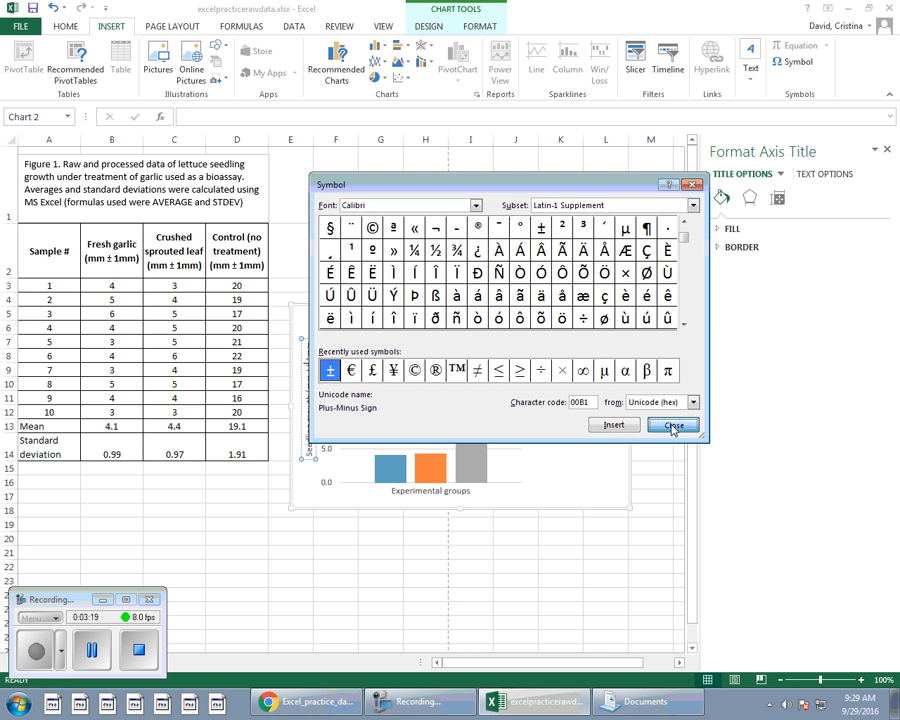
left_click(673, 427)
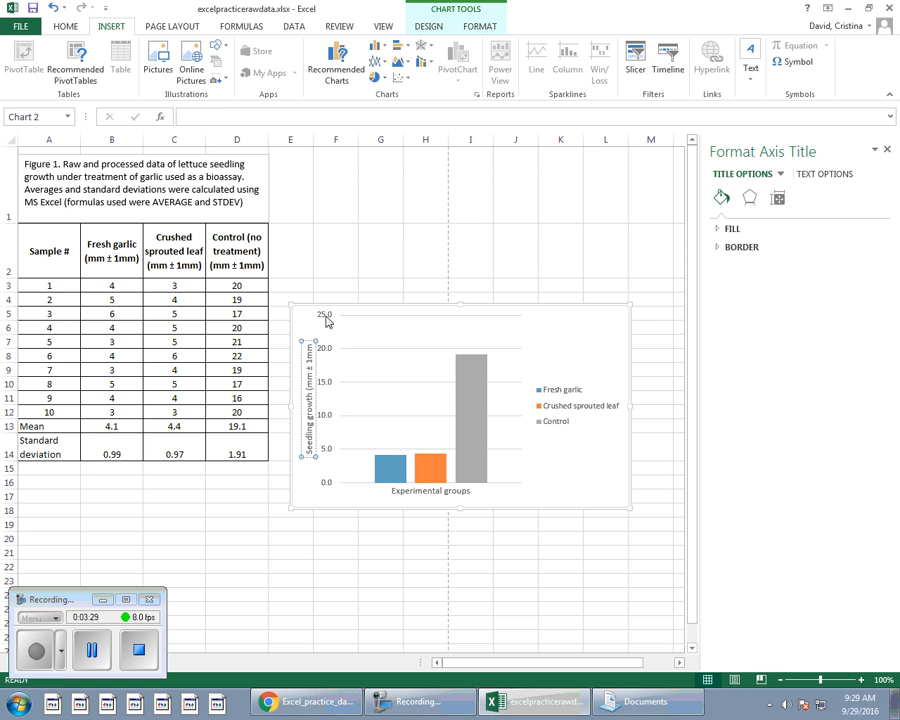
Open the formatting options of the chart's vertical value axis
left_click(326, 387)
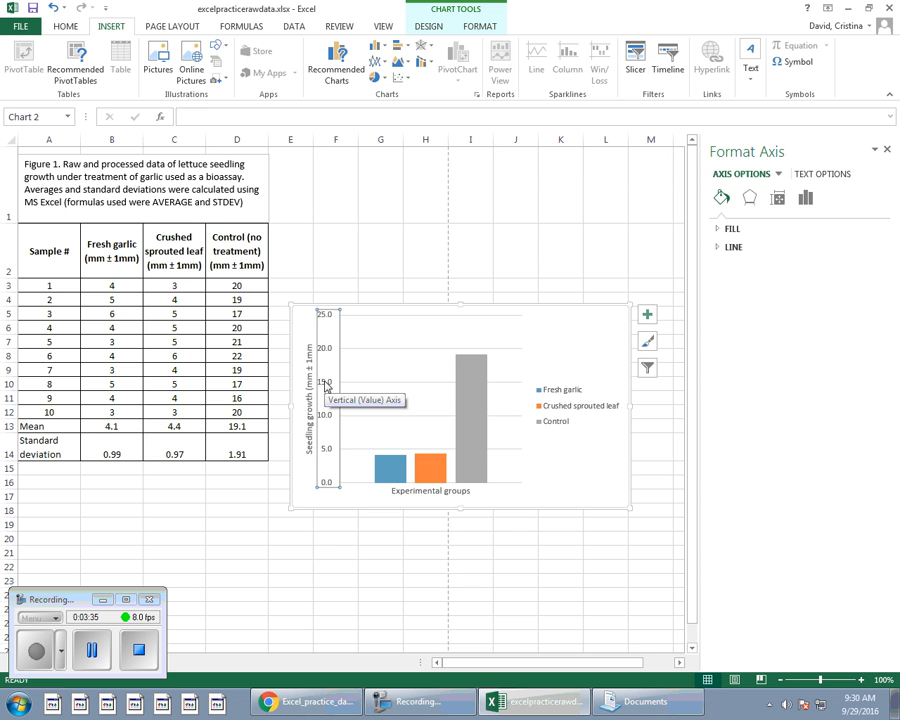
right_click(325, 385)
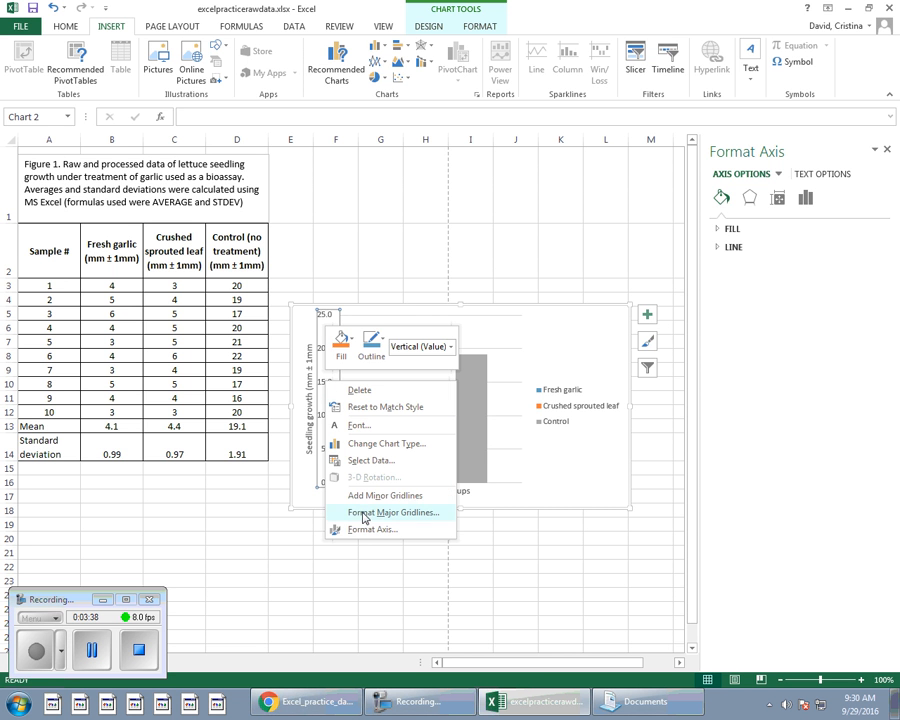
left_click(332, 528)
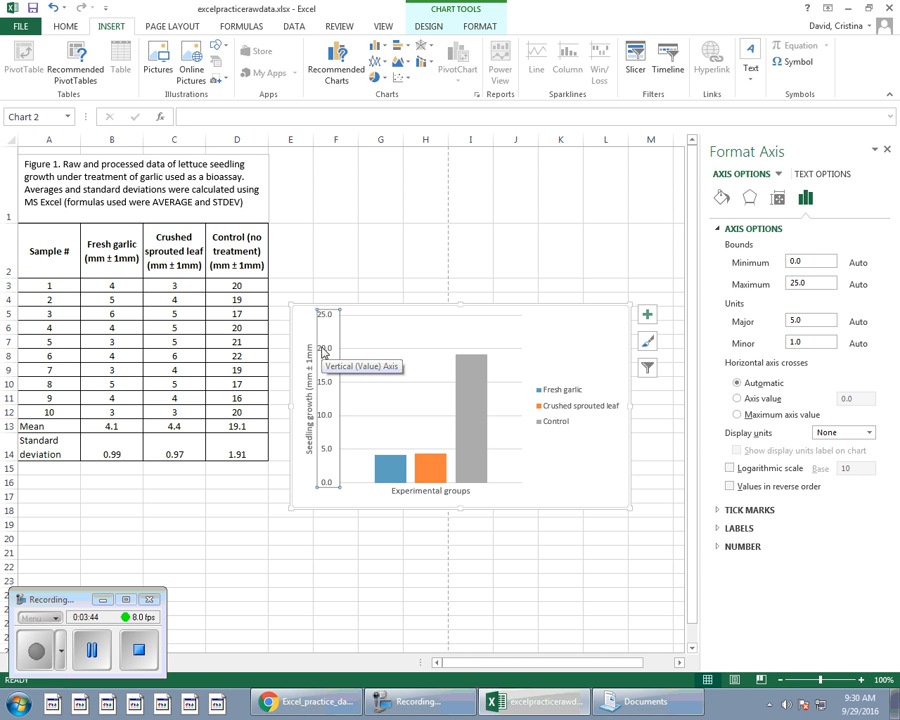
Try a maximum bound of 20 on the vertical axis and reset it to automatic
left_click_drag(813, 285, 775, 293)
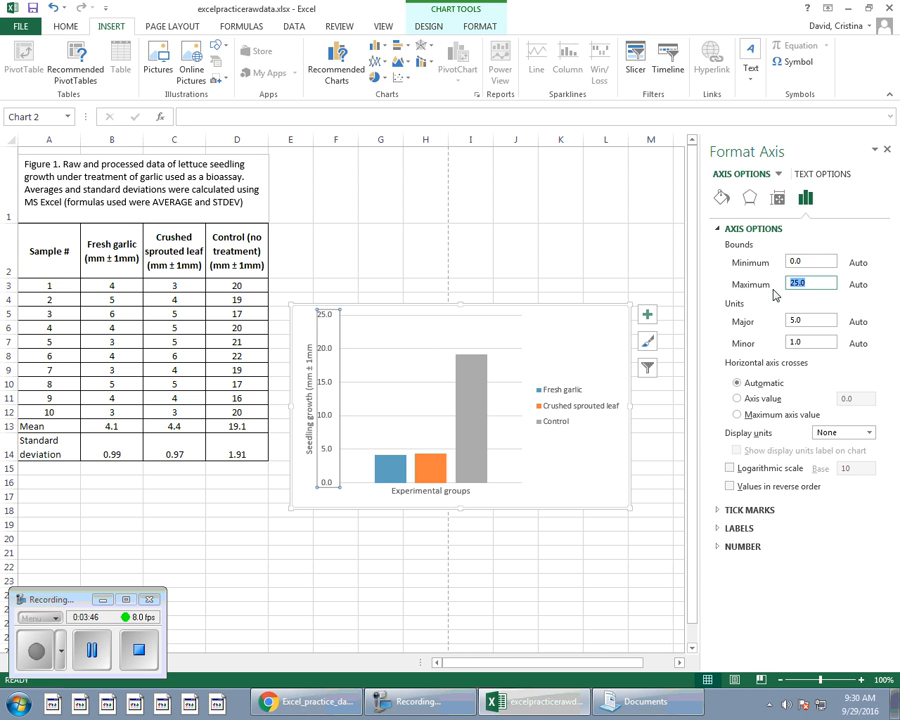
type("20")
key("Return")
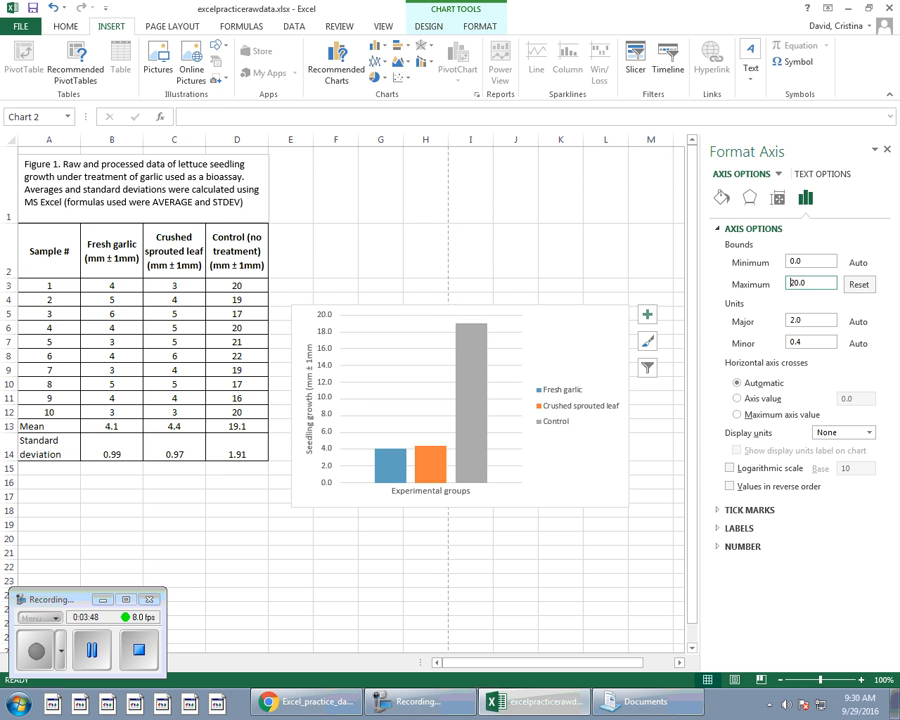
left_click(859, 284)
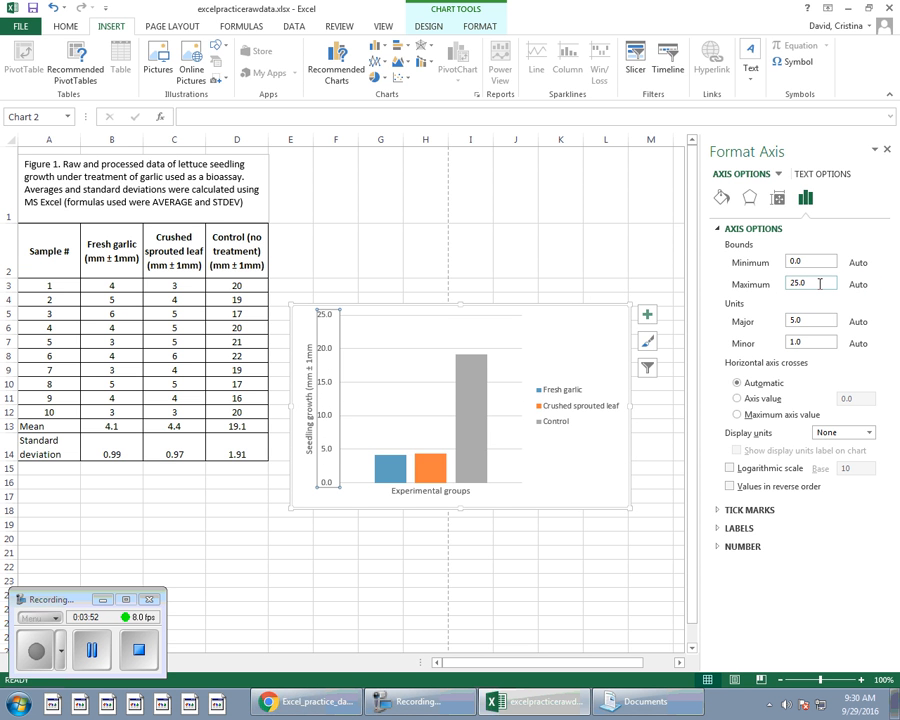
Try a maximum of 20 with a major unit of 3 on the vertical axis and reset both to automatic
left_click(818, 284)
type("20")
key("Return")
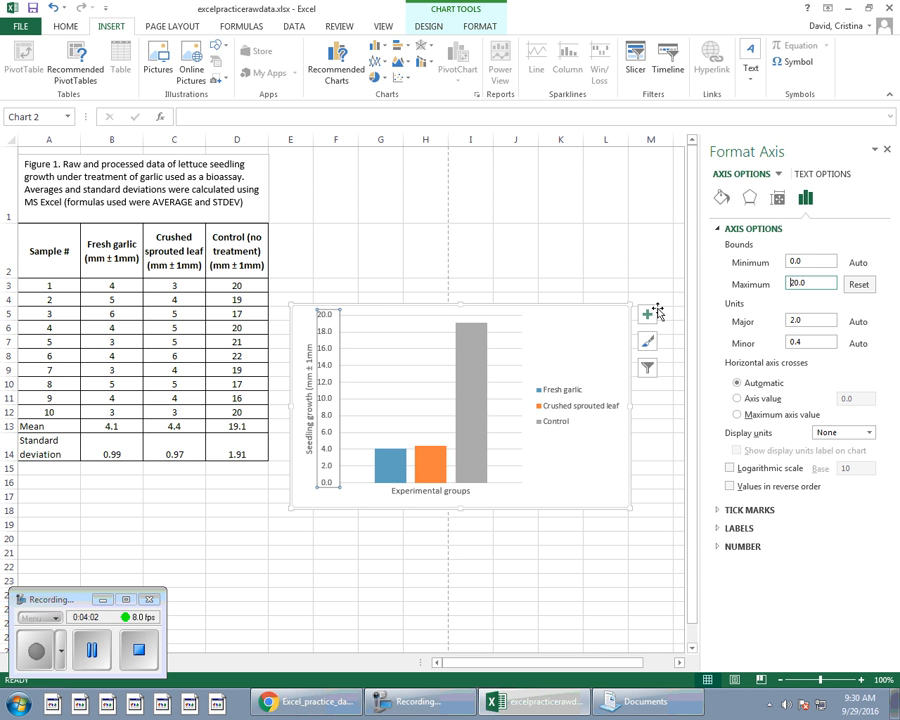
left_click_drag(818, 319, 736, 324)
type("3")
key("Return")
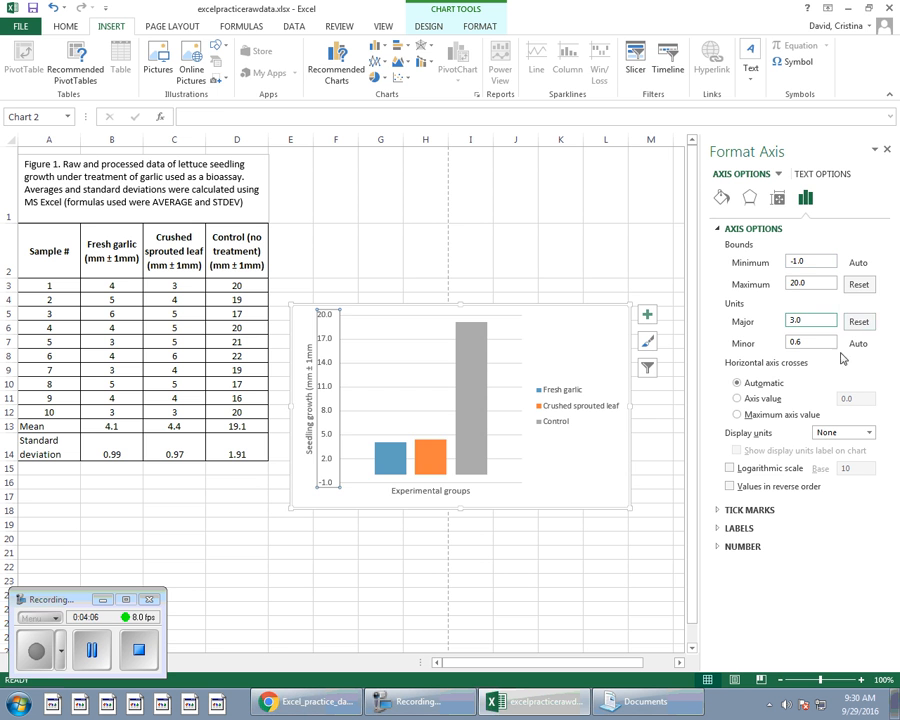
left_click(858, 321)
left_click(861, 285)
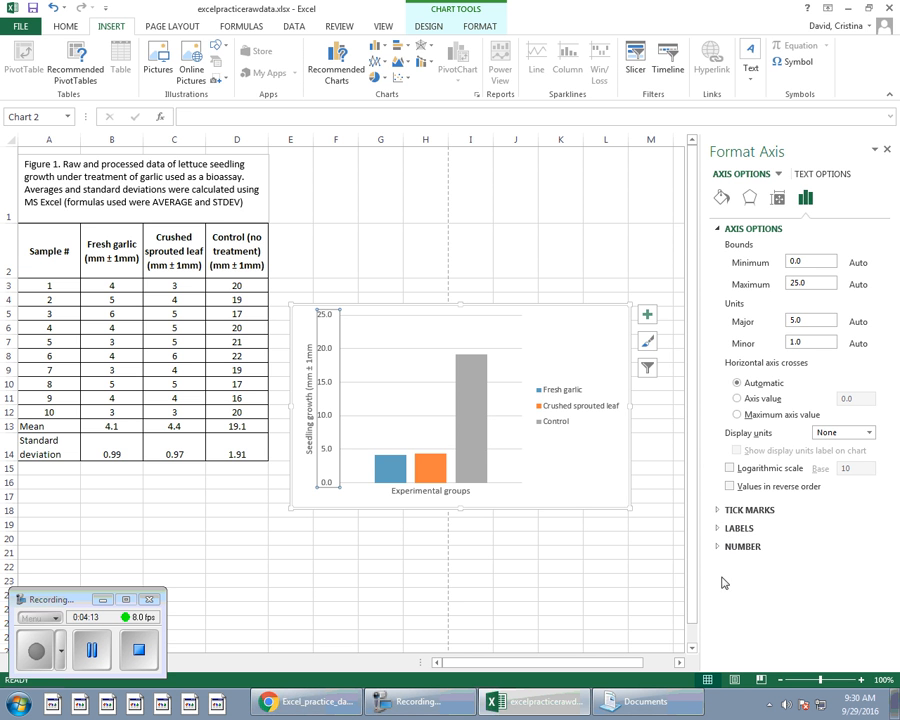
Format the vertical axis numbers with 0 decimal places
left_click(717, 547)
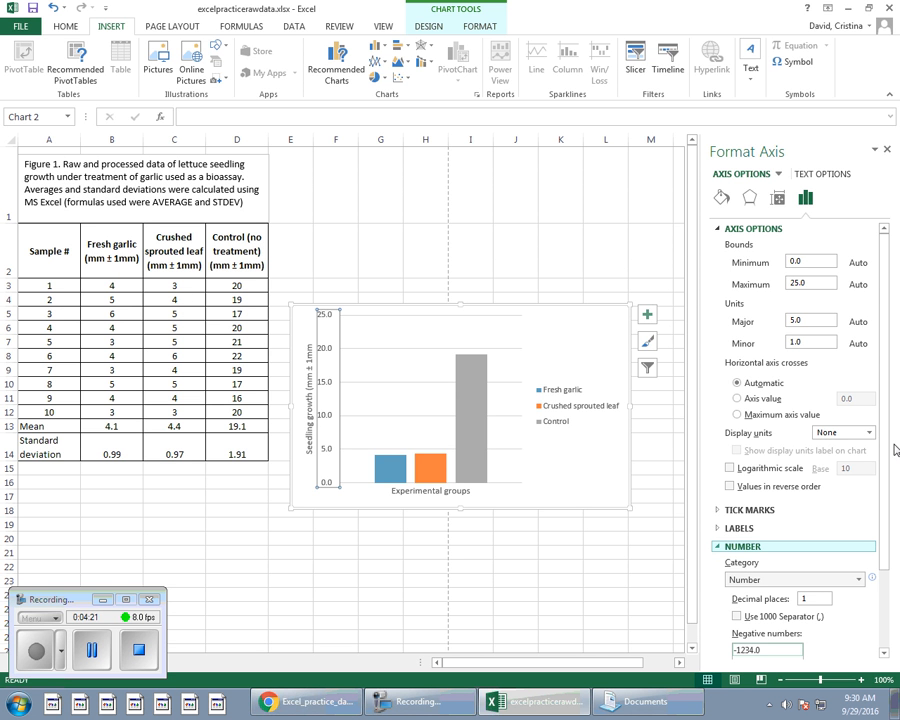
scroll(886, 510, "down", 3)
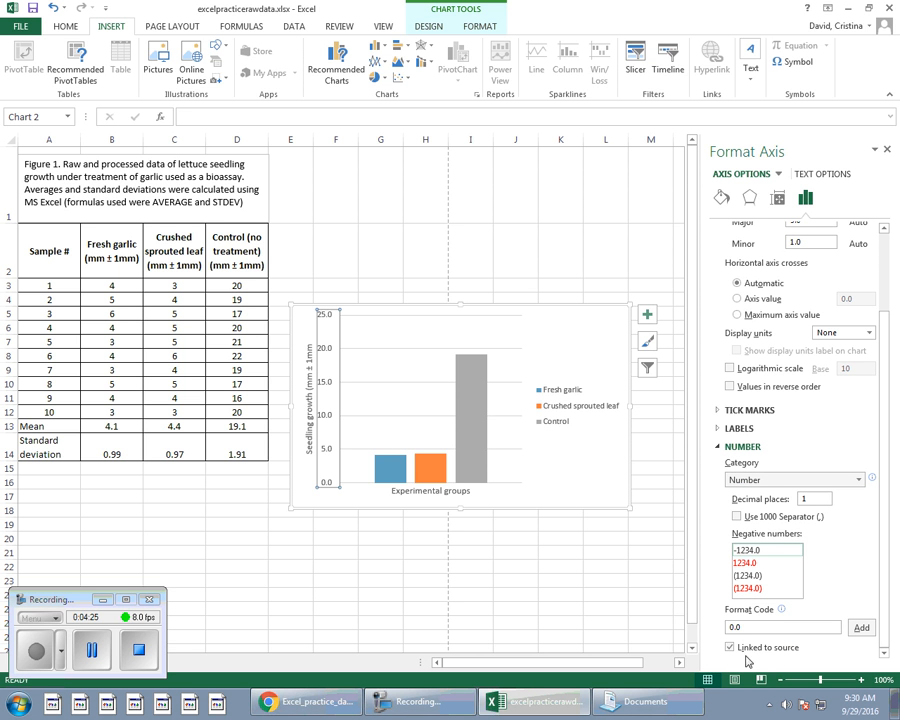
double_click(807, 499)
left_click(475, 567)
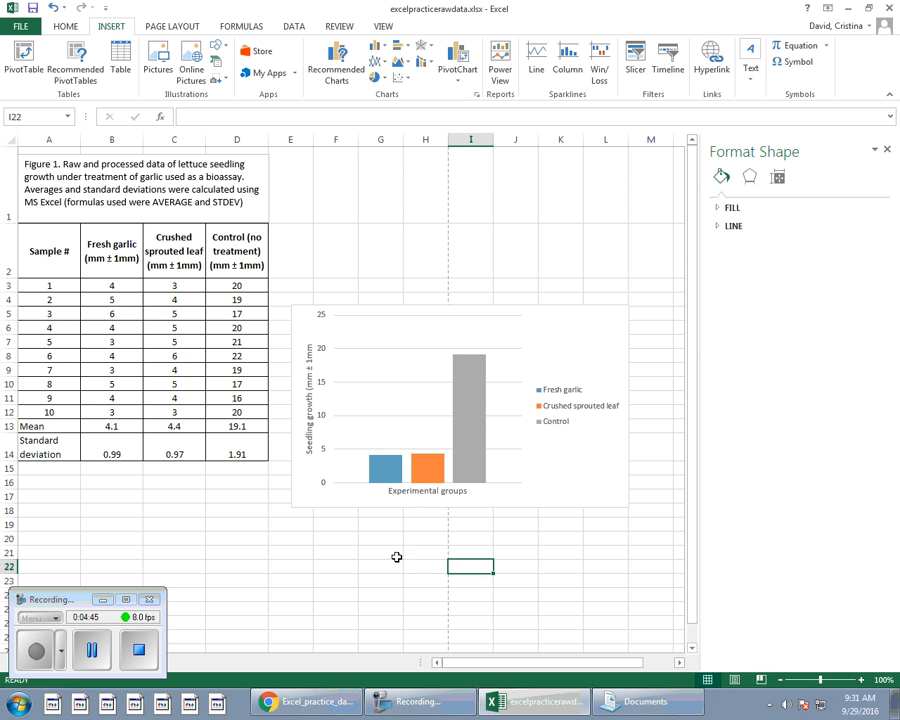
Add error bars to the Fresh garlic column only and open their detailed options
left_click(385, 468)
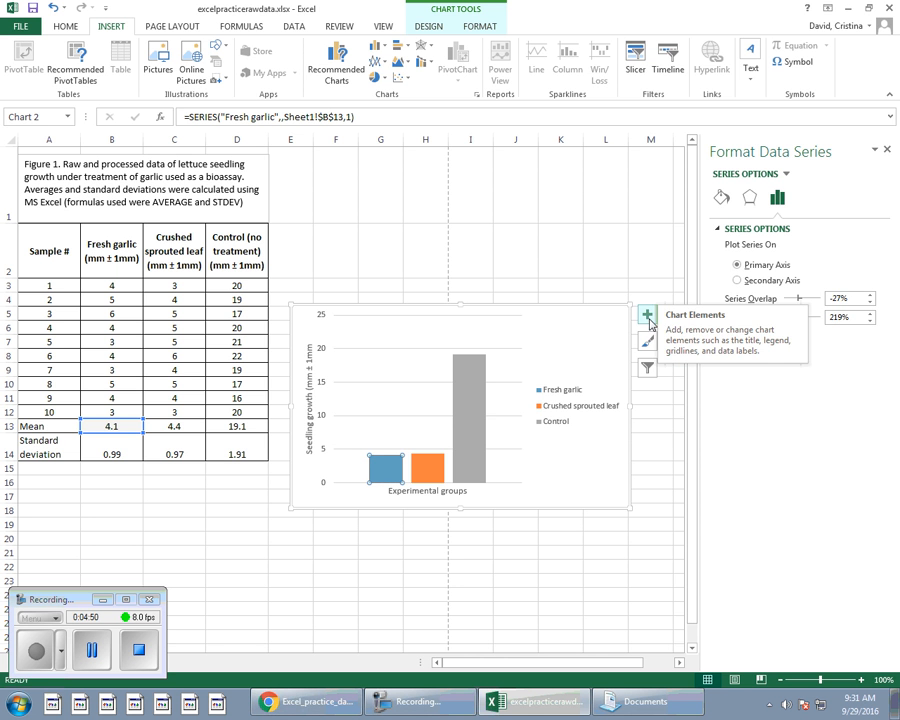
left_click(887, 149)
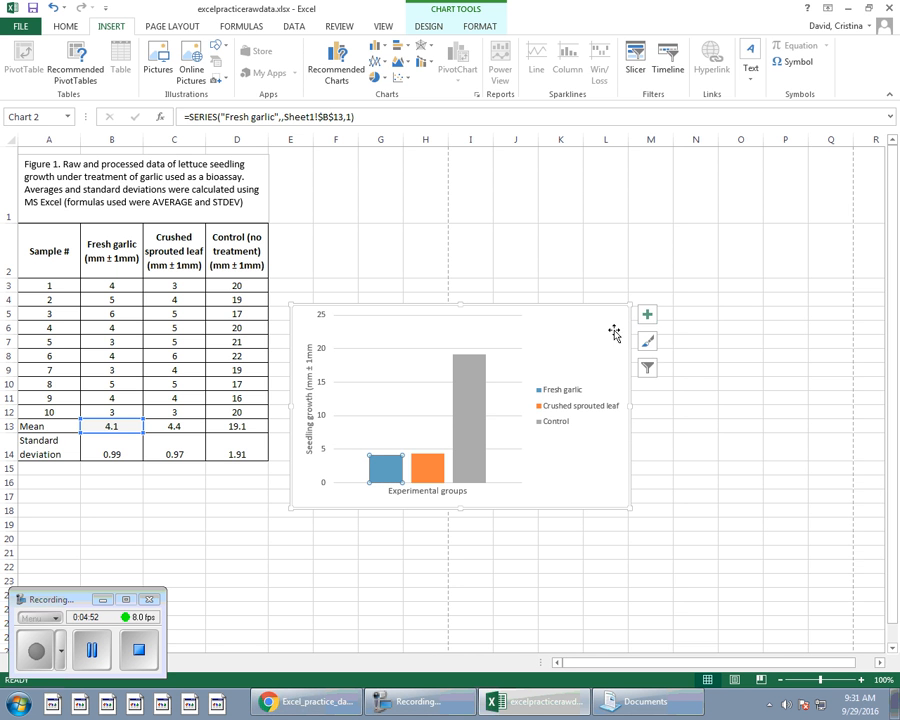
left_click(648, 316)
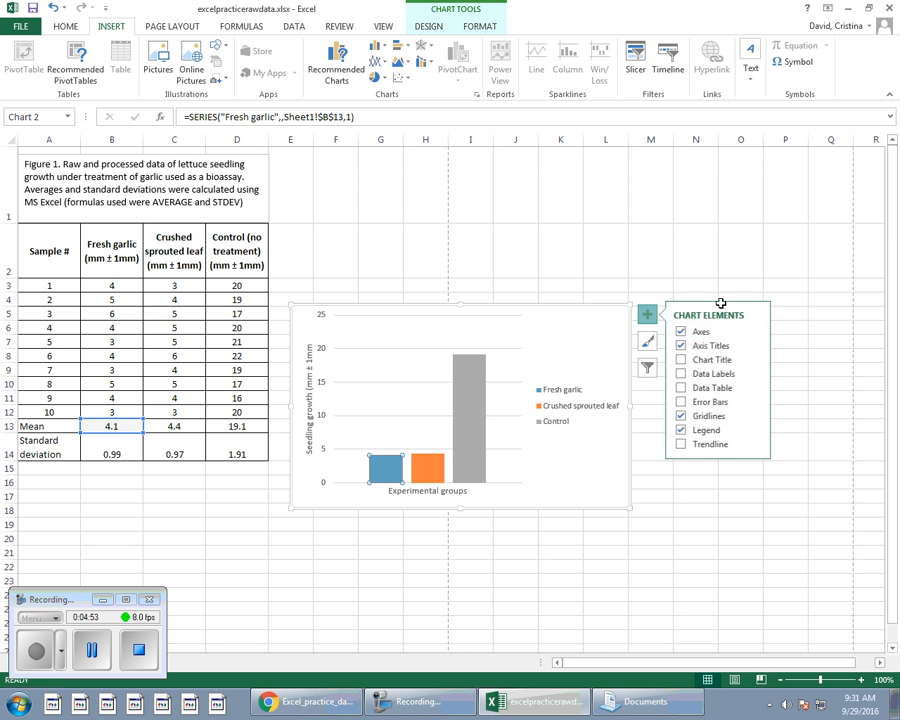
left_click(755, 401)
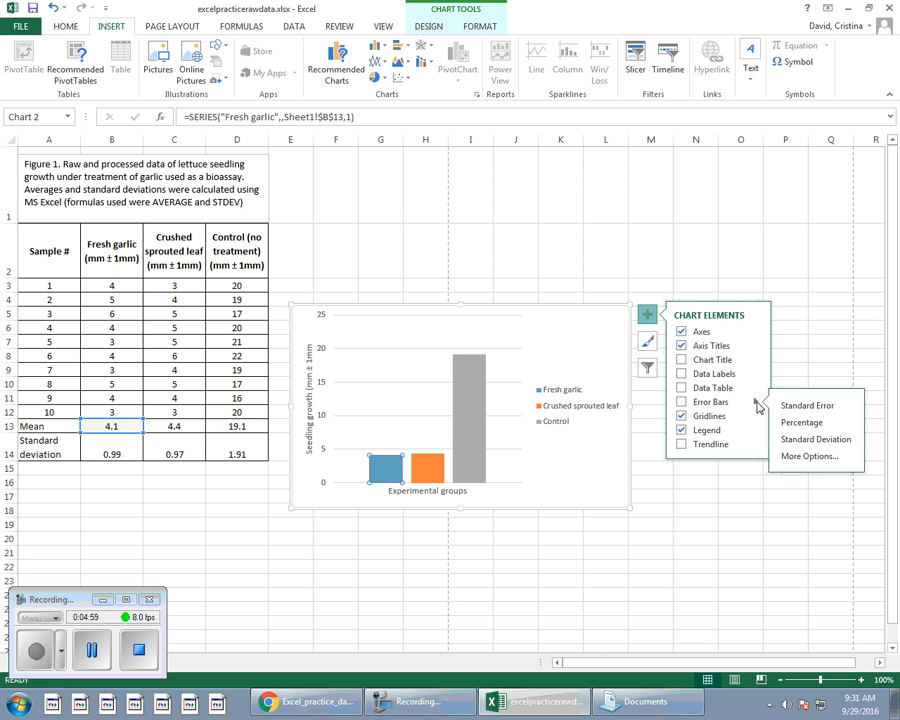
left_click(793, 457)
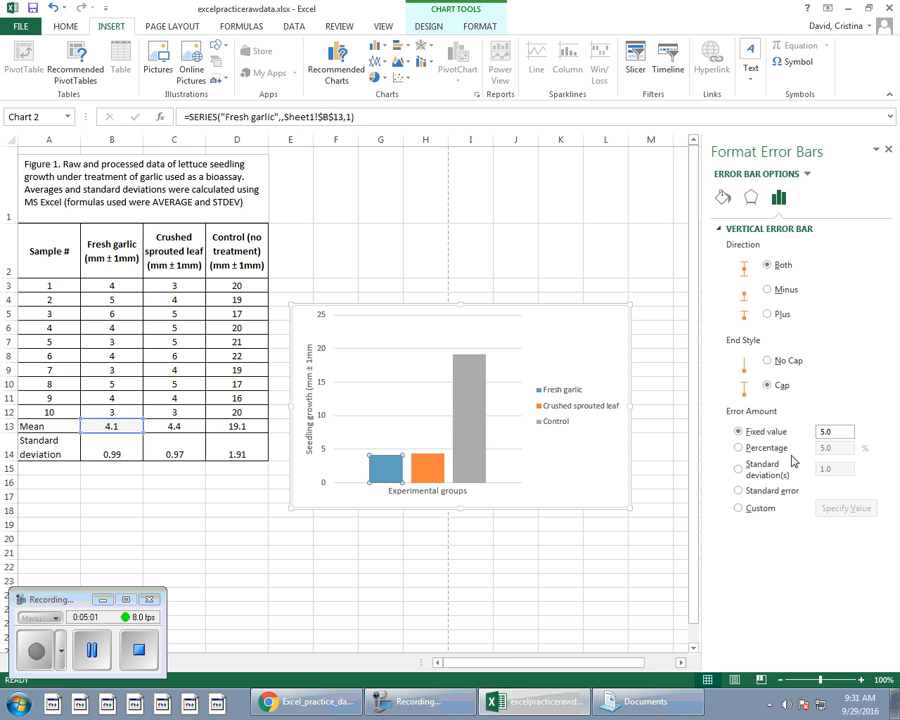
Give the Fresh garlic error bars custom positive and negative values, both taken from the standard deviation in cell B14
left_click(737, 508)
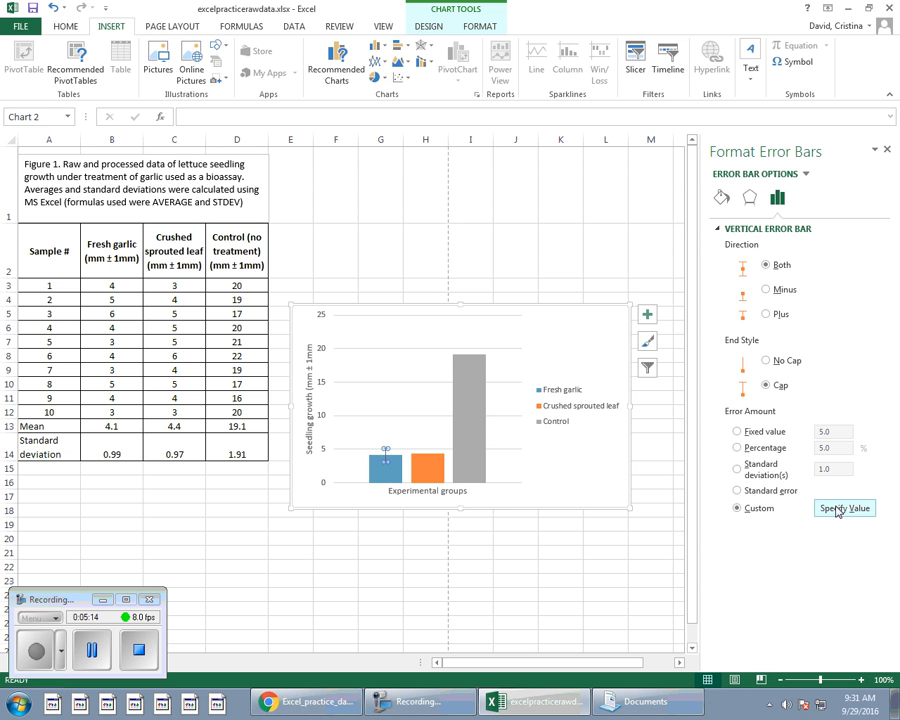
left_click(838, 509)
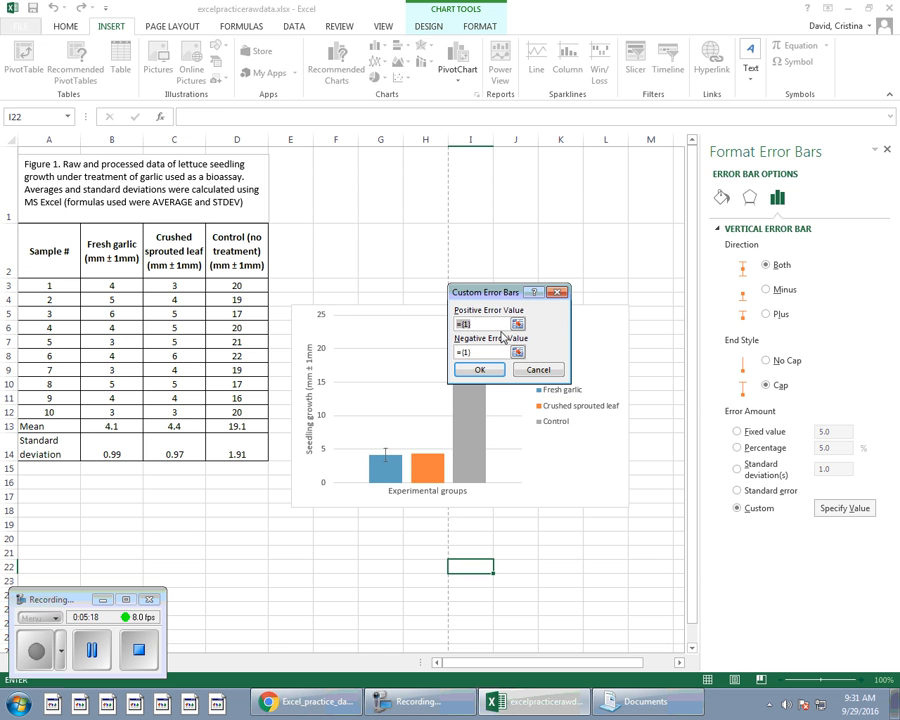
key("BackSpace")
left_click(106, 453)
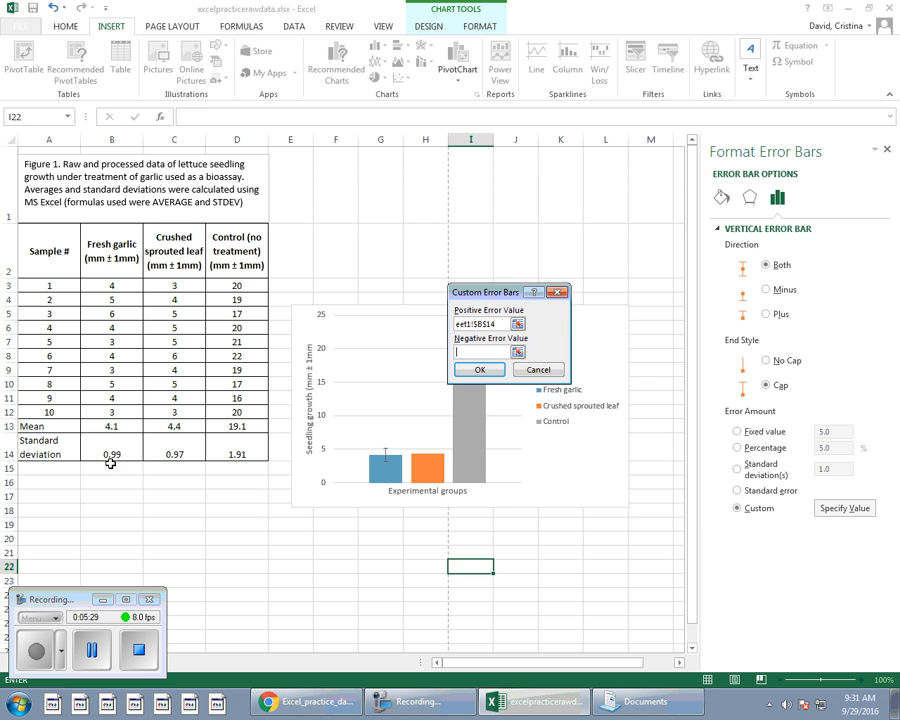
left_click(111, 455)
left_click(478, 369)
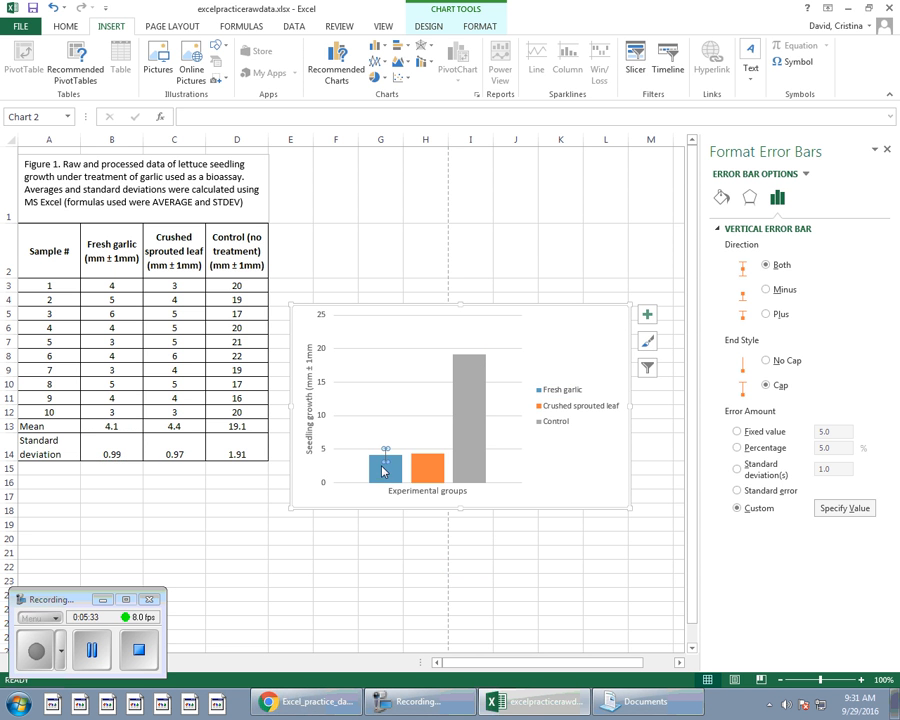
mouse_move(384, 466)
left_click(405, 480)
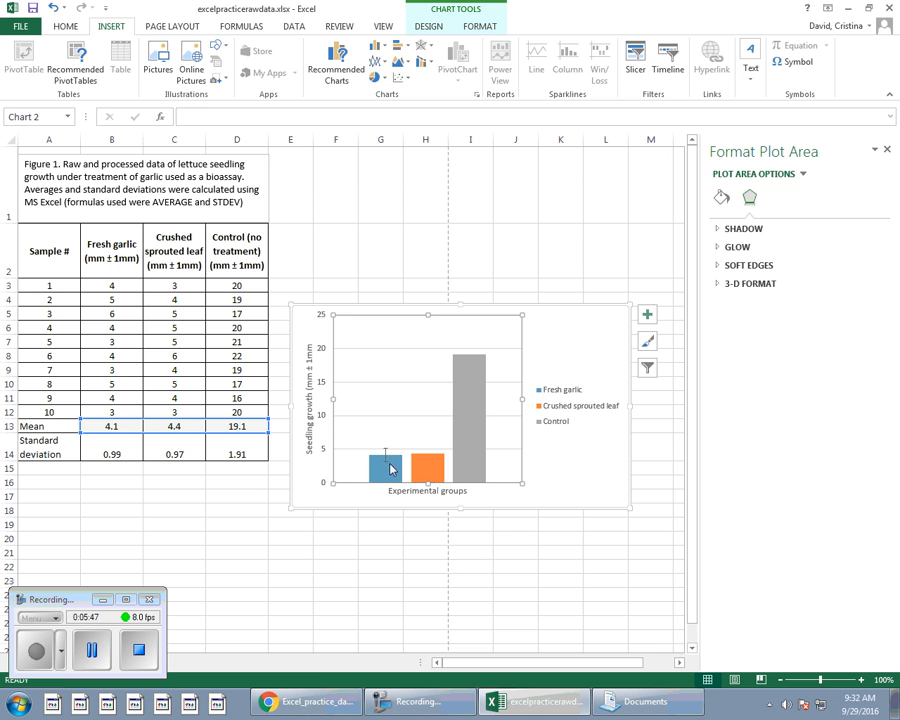
left_click(568, 472)
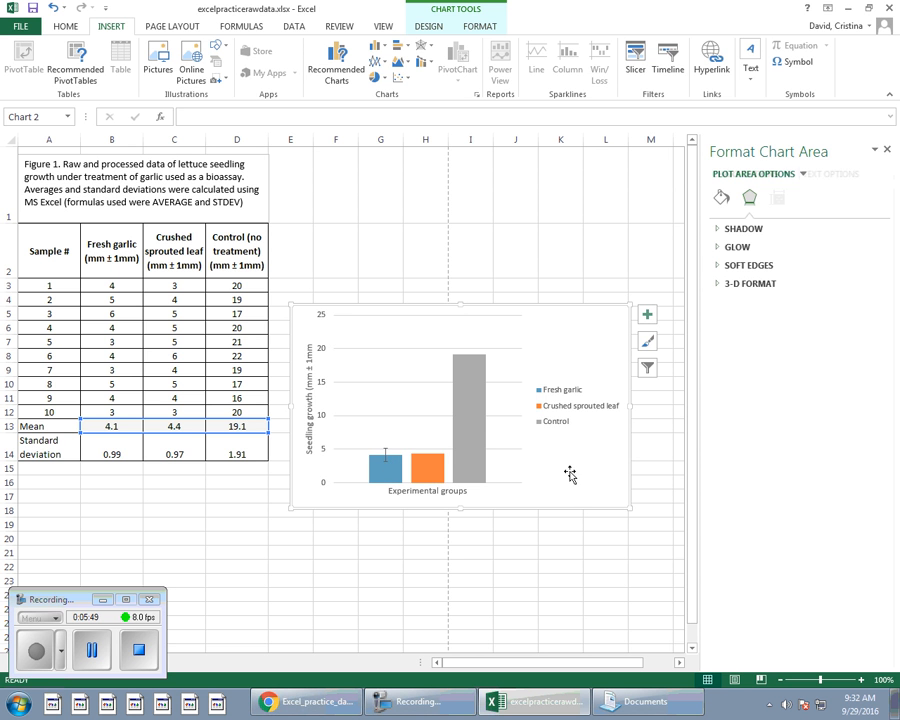
left_click(432, 470)
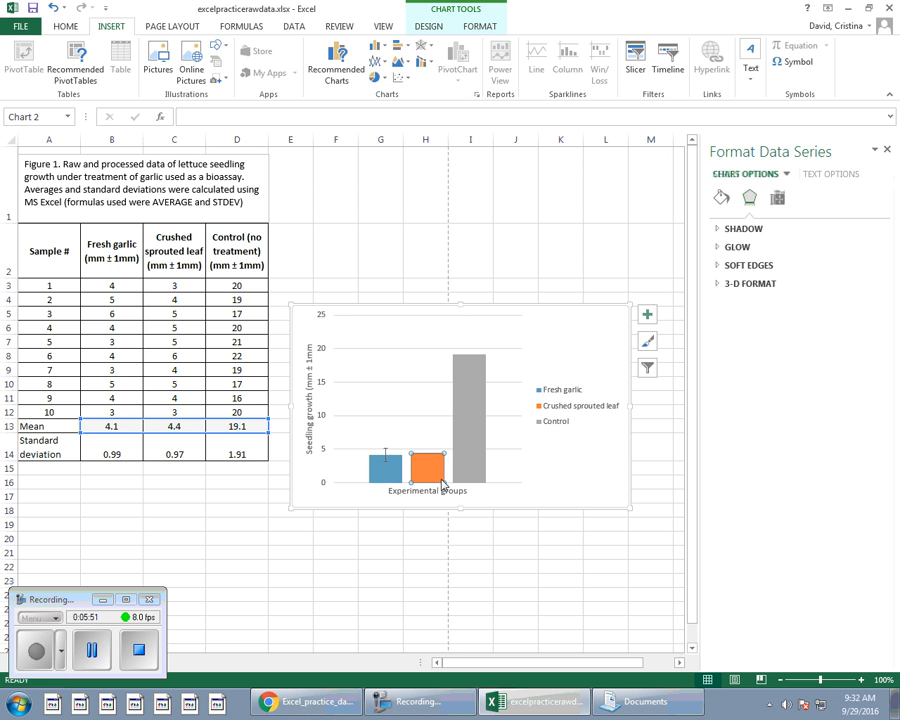
left_click(647, 314)
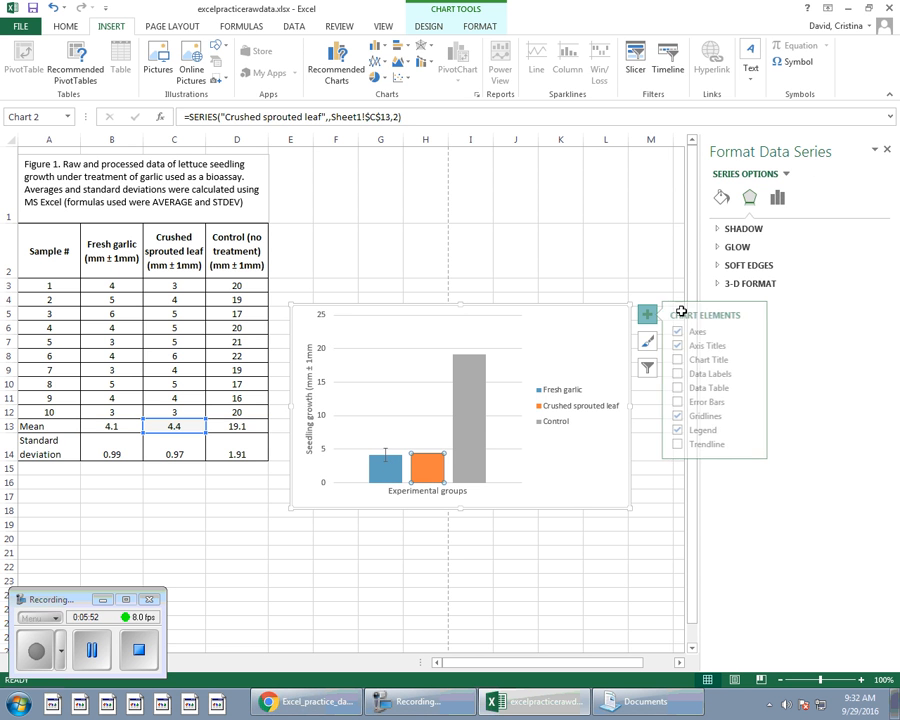
left_click(752, 404)
left_click(816, 460)
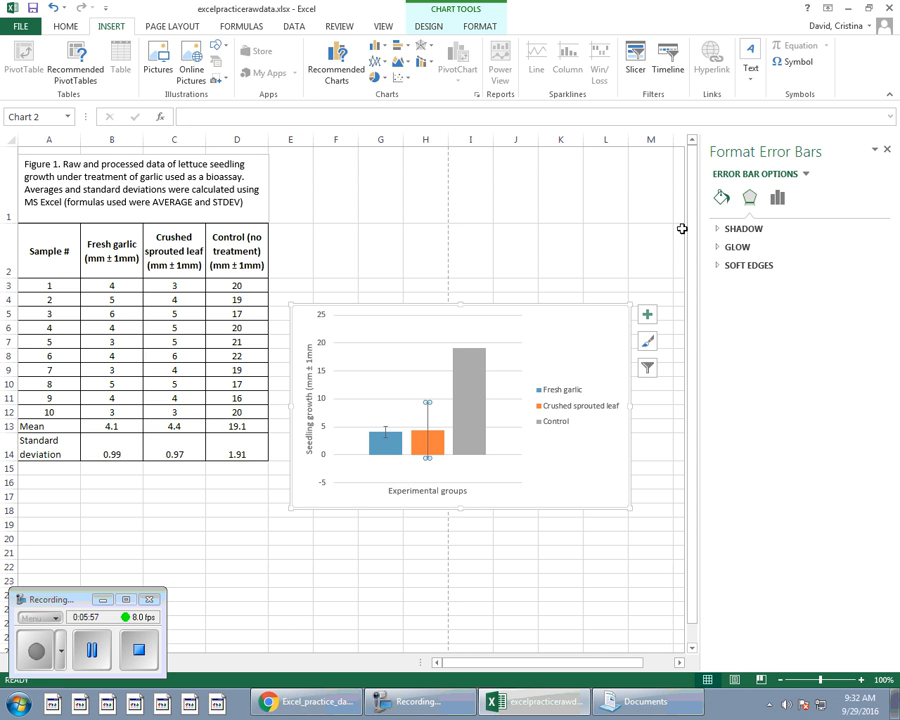
left_click(501, 490)
key("ctrl+z")
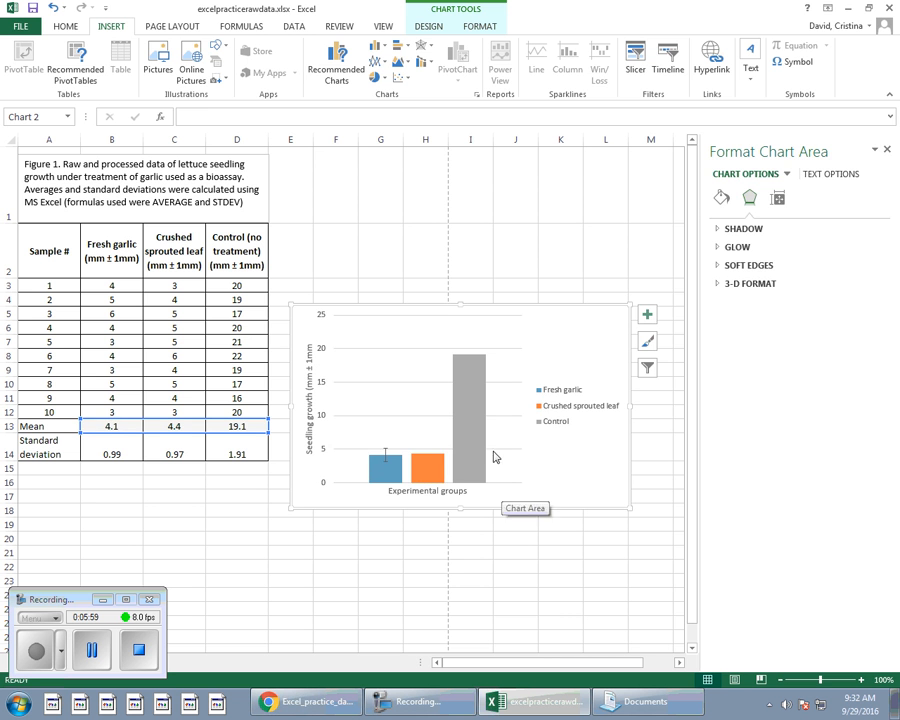
Add error bars to the Crushed sprouted leaf column only and open their detailed options
left_click(888, 147)
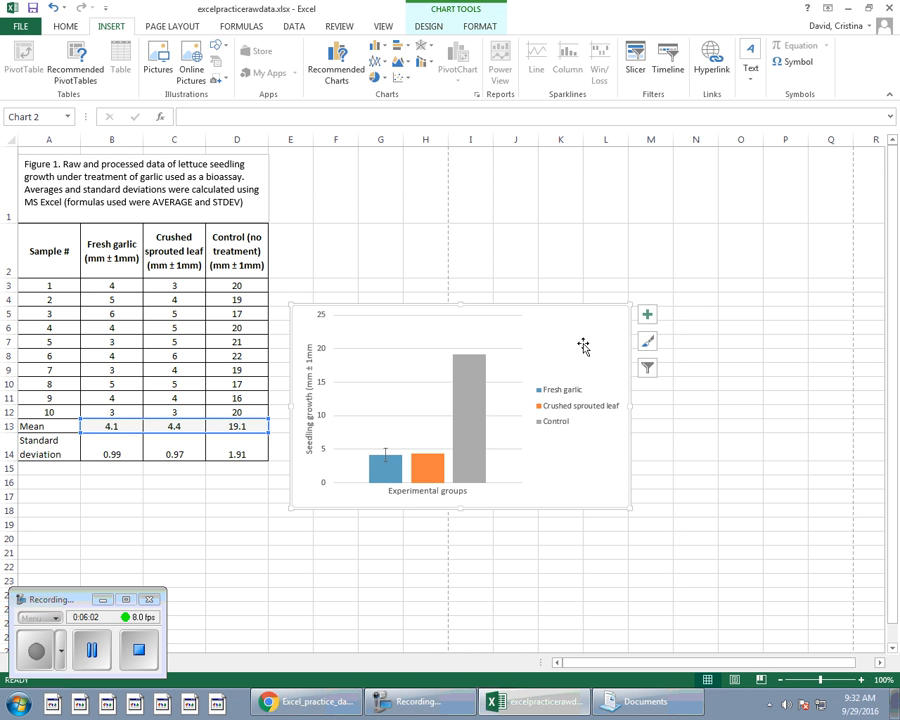
left_click(430, 466)
left_click(649, 315)
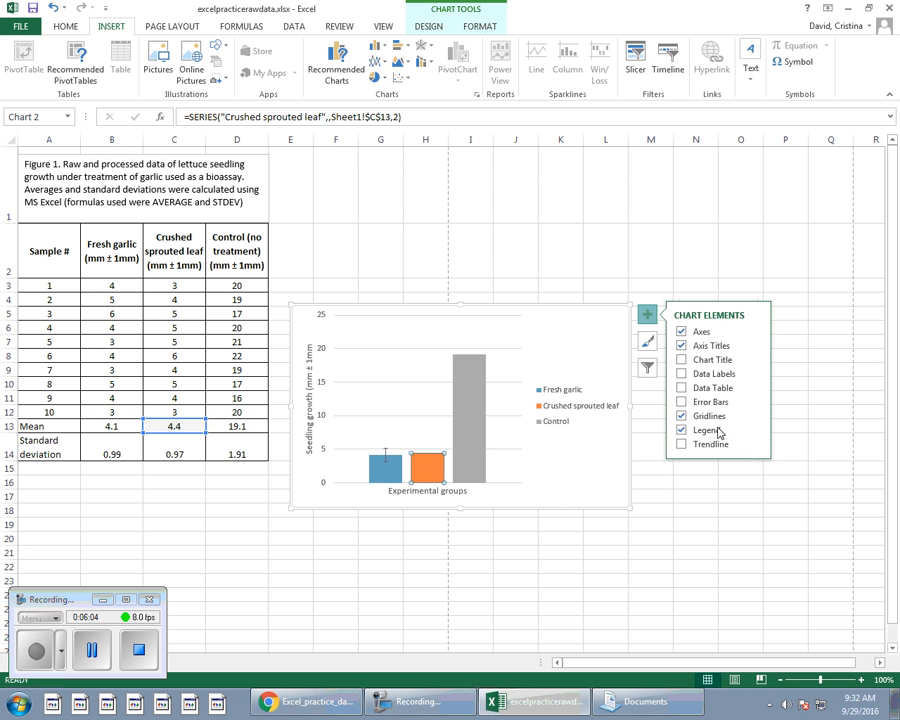
left_click(757, 404)
left_click(800, 457)
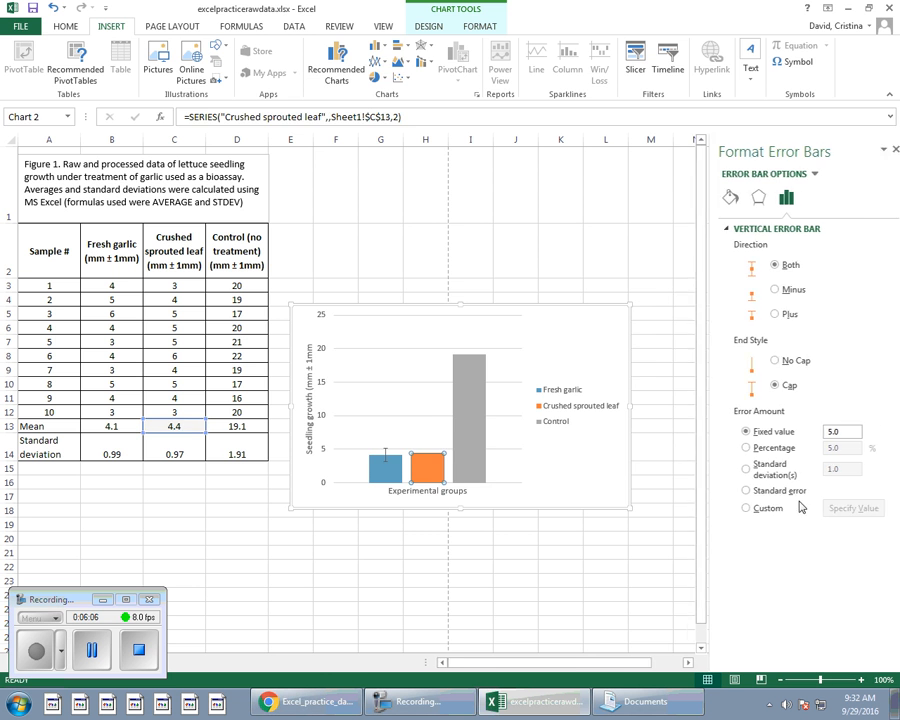
Give the Crushed sprouted leaf error bars custom positive and negative values, both taken from the standard deviation in cell C14
left_click(760, 508)
left_click(822, 508)
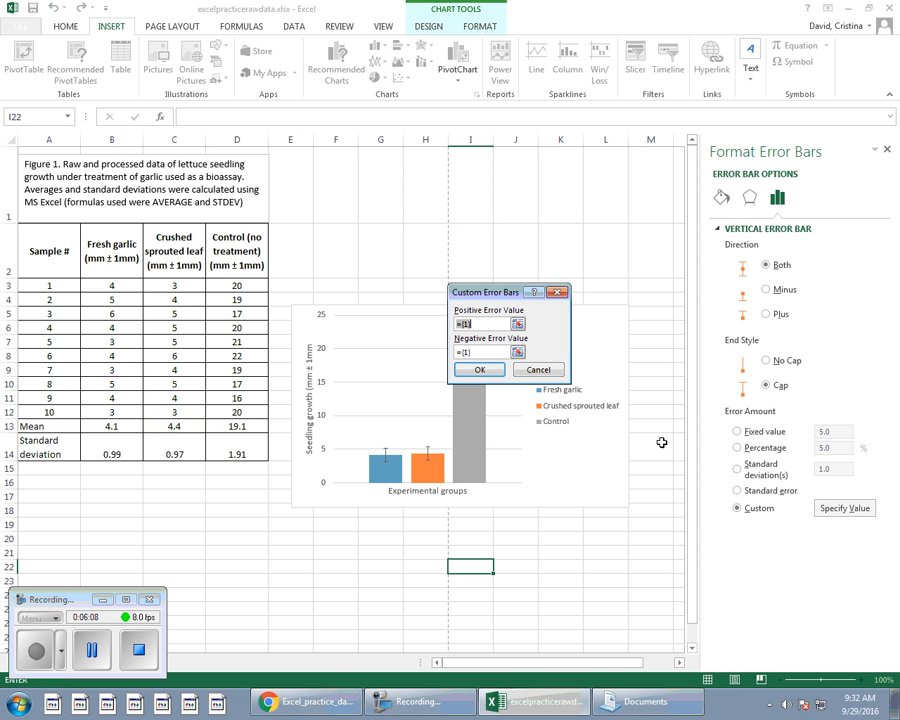
key("BackSpace")
left_click(173, 448)
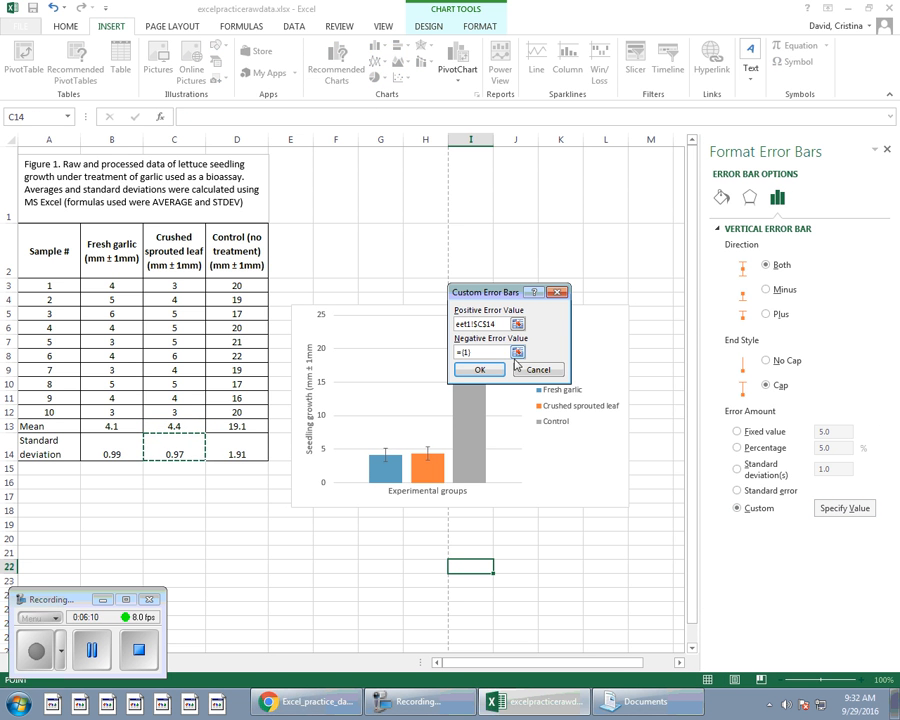
left_click(489, 352)
key("BackSpace")
key("BackSpace")
key("BackSpace")
key("BackSpace")
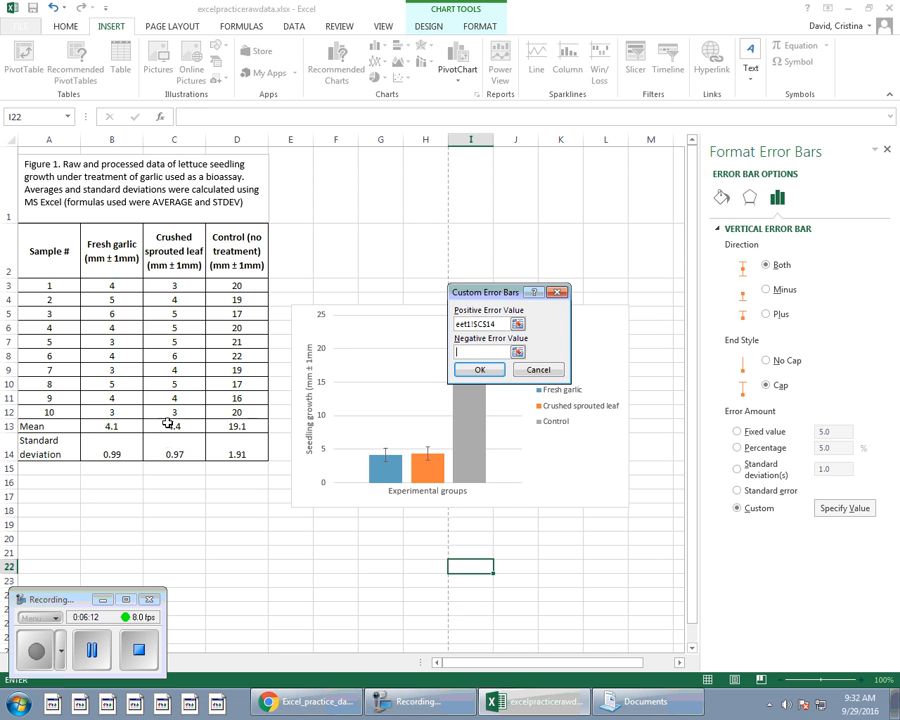
left_click(173, 448)
left_click(481, 370)
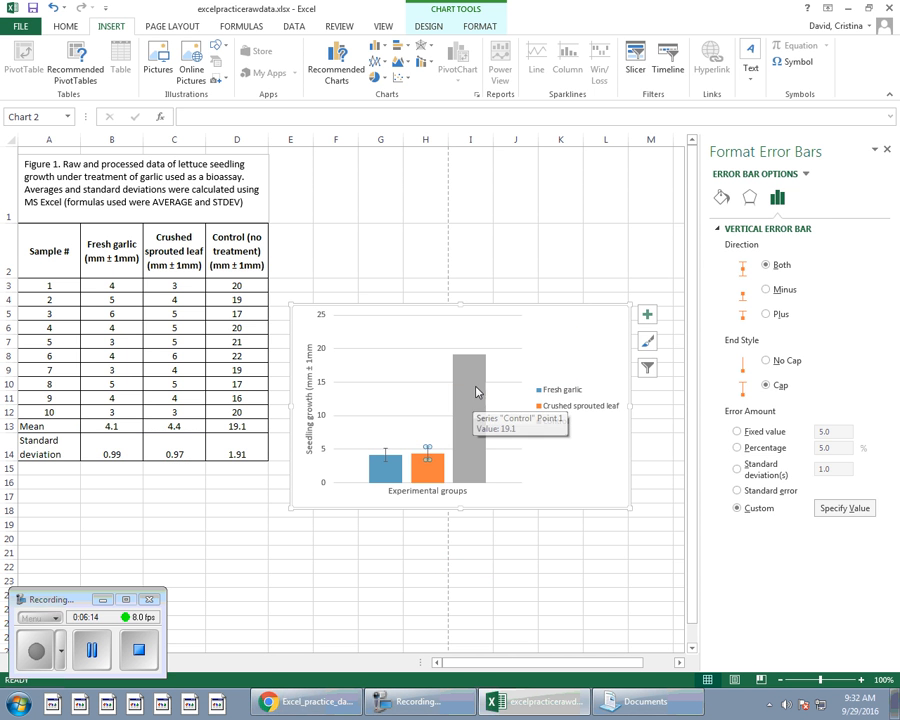
Add error bars to the Control column only and open their detailed options
left_click(474, 402)
left_click(888, 150)
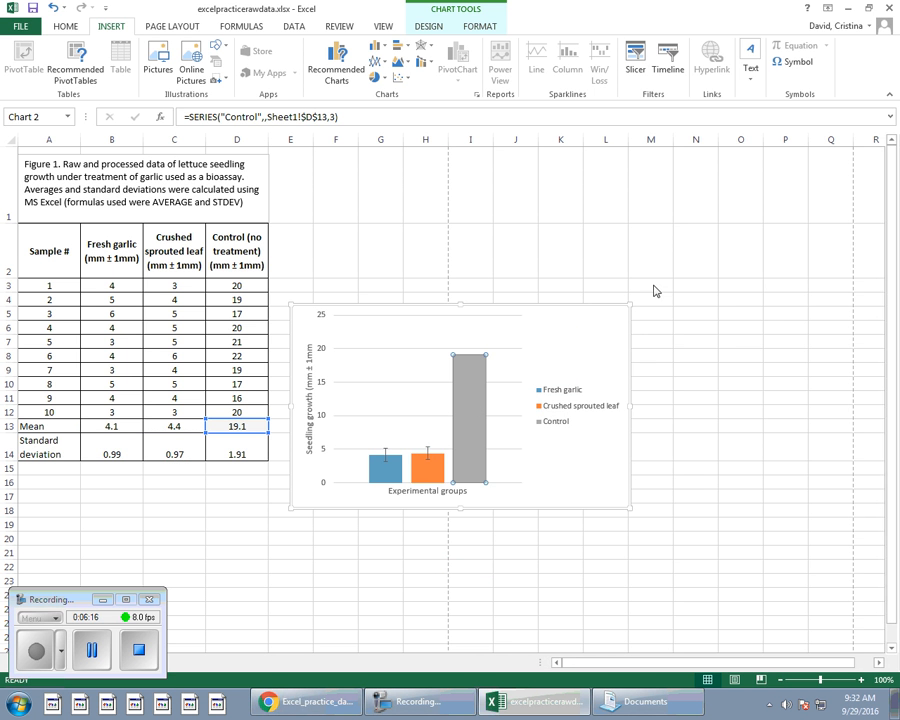
left_click(647, 314)
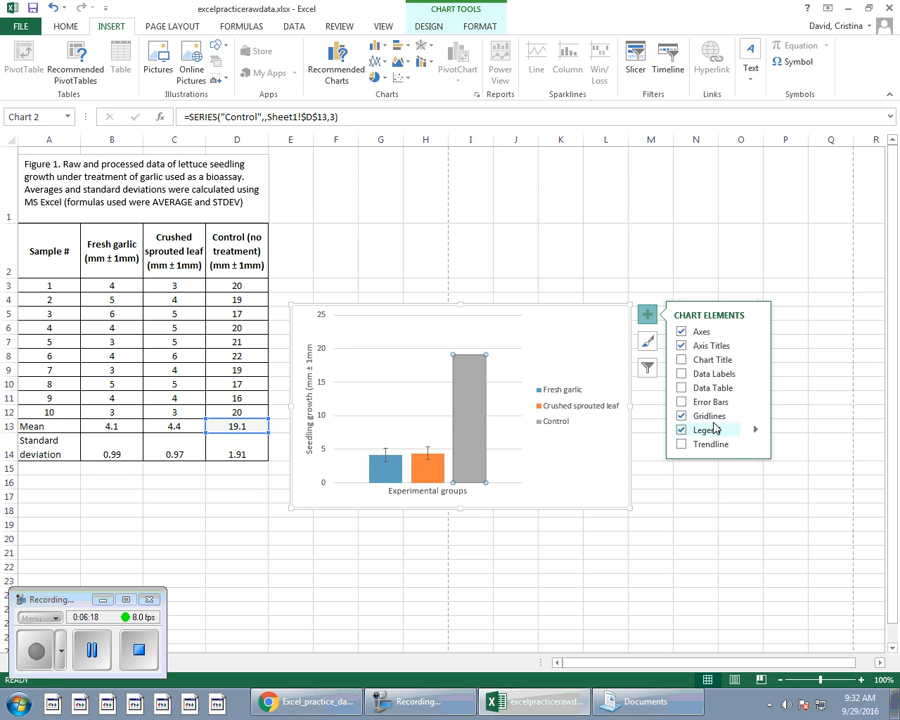
left_click(757, 403)
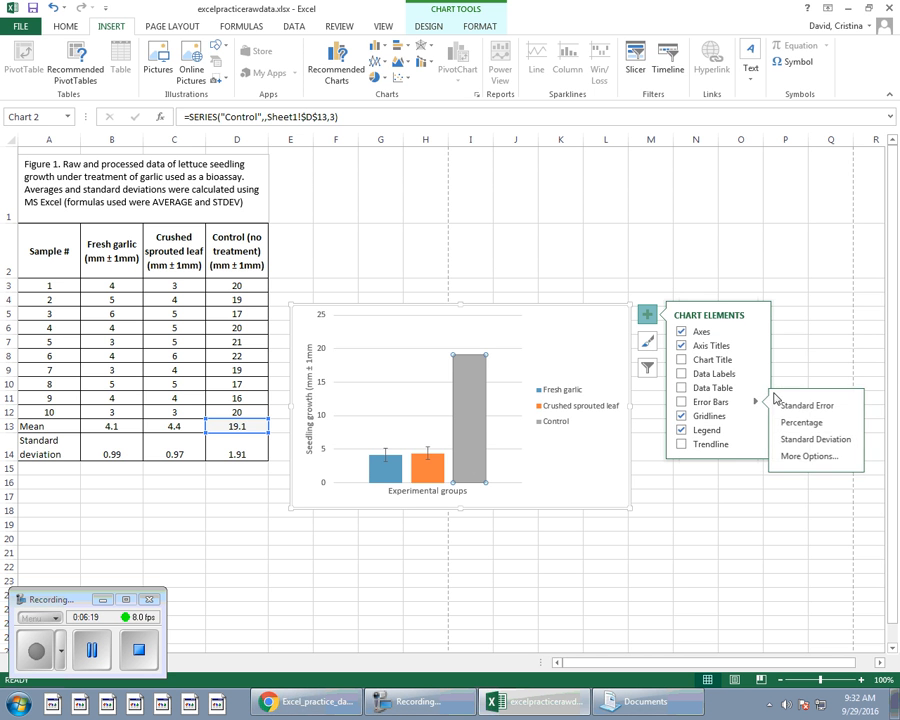
left_click(804, 454)
Give the Control error bars custom positive and negative values, both taken from the standard deviation in cell D14
left_click(748, 508)
left_click(843, 508)
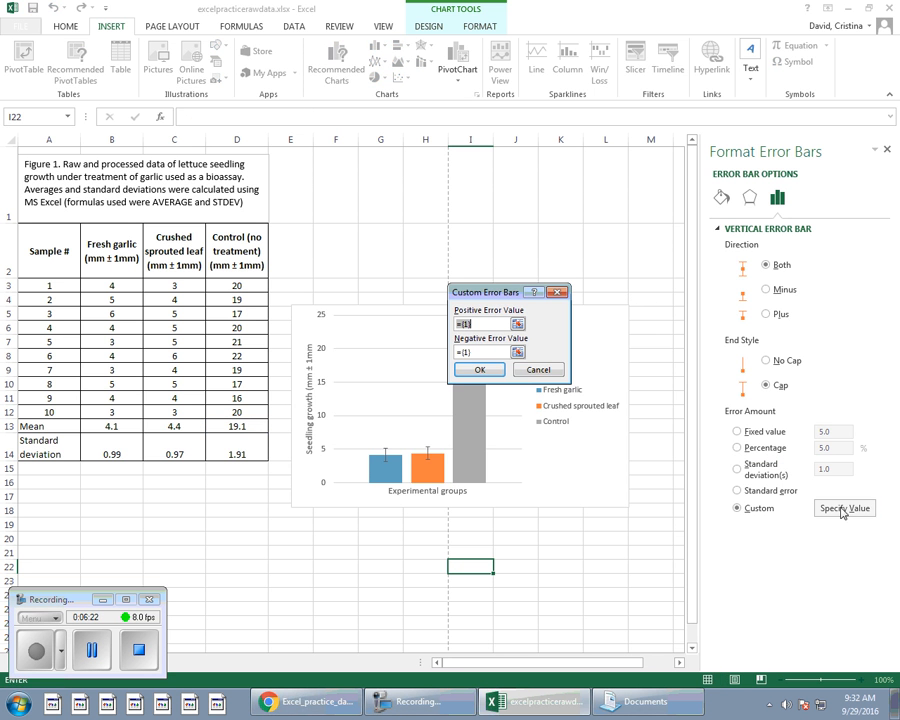
key("BackSpace")
left_click(236, 452)
left_click(500, 352)
key("BackSpace")
key("BackSpace")
key("BackSpace")
key("BackSpace")
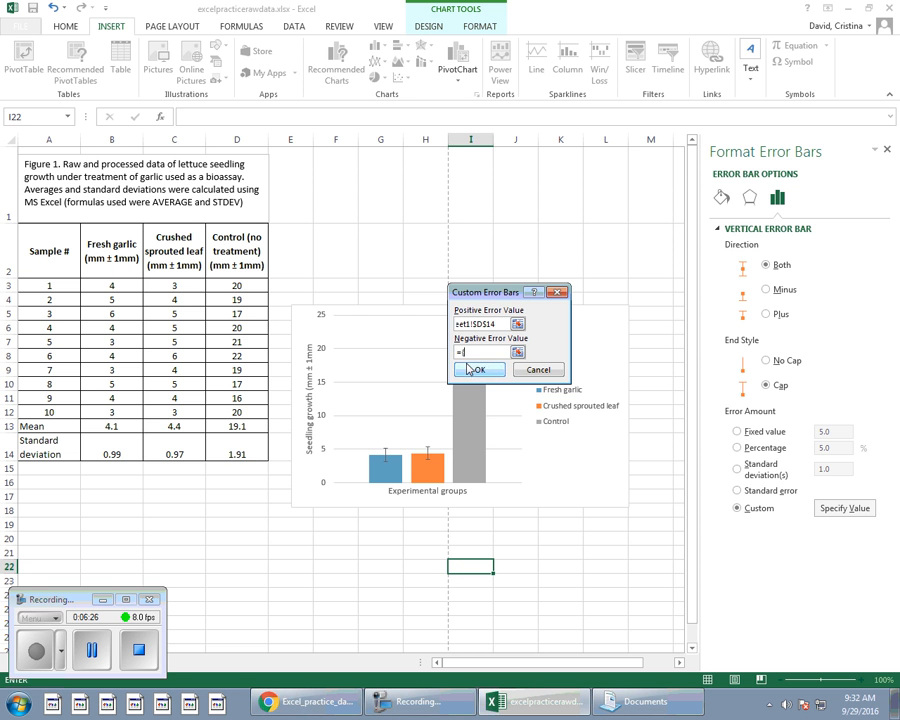
left_click(240, 450)
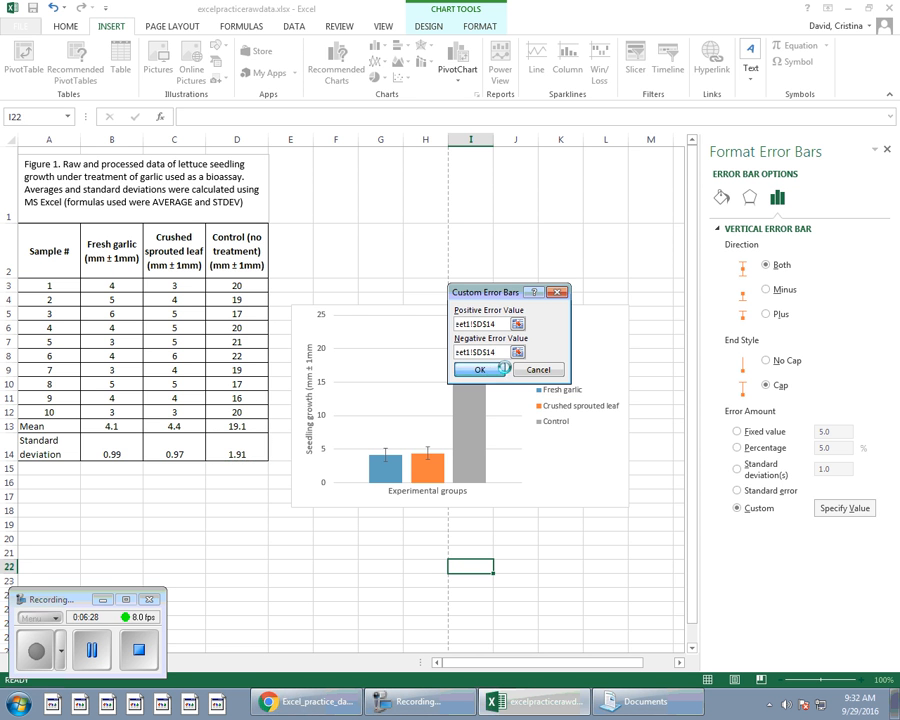
left_click(479, 369)
Insert a text box directly above the chart and align its side edges with the chart's width
left_click(586, 462)
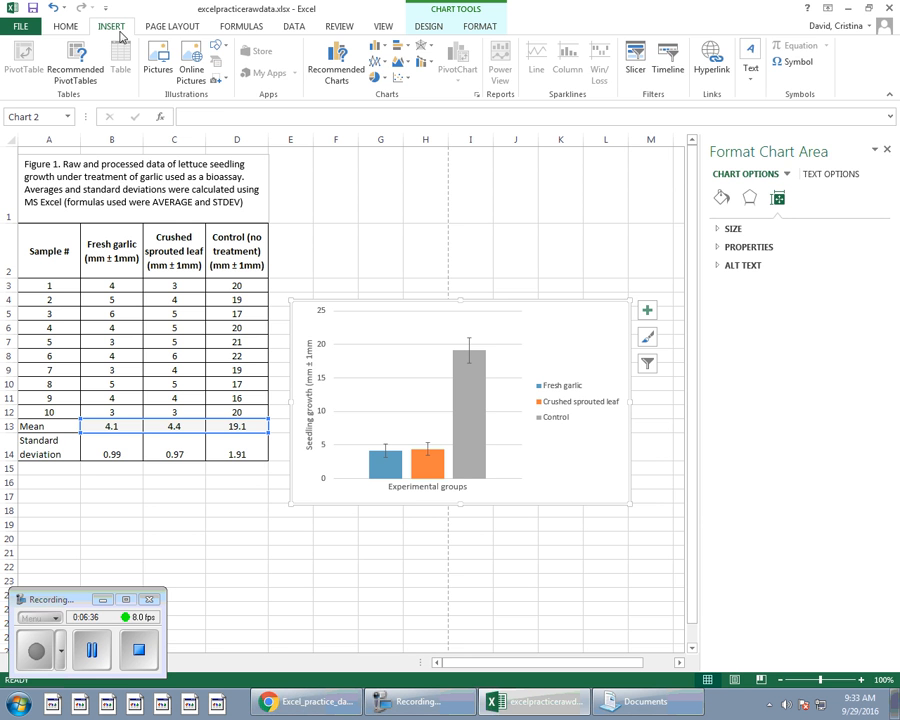
left_click(750, 72)
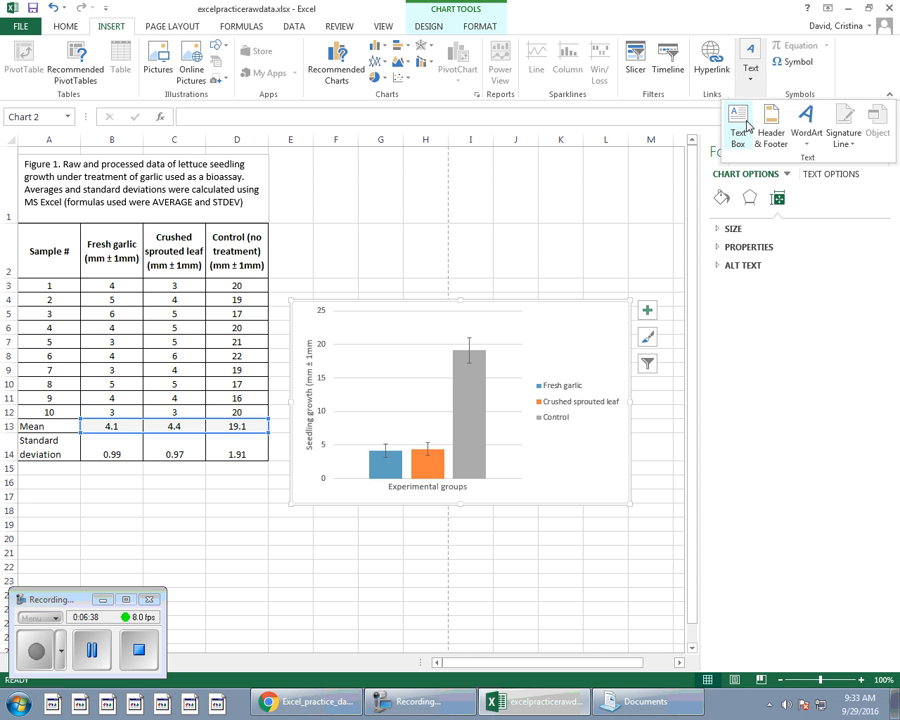
left_click(737, 140)
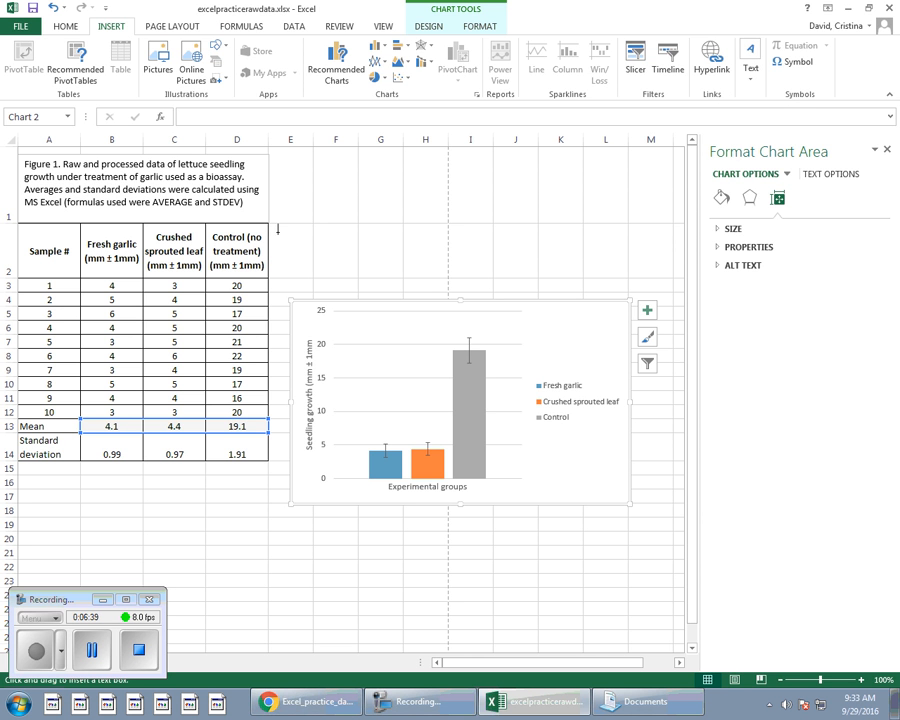
mouse_move(288, 224)
left_mouse_down()
mouse_move(396, 263)
mouse_move(632, 298)
mouse_move(628, 261)
left_mouse_up()
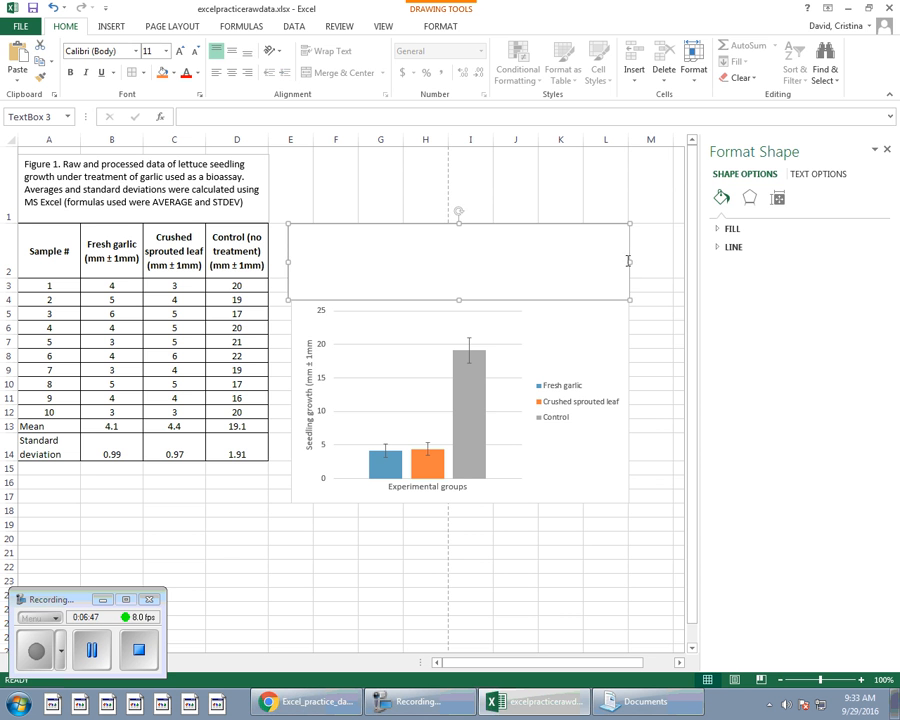
left_click_drag(287, 262, 291, 261)
Write the caption "Figure 2. Lettuce seedling growth under treatment of garlic used as a bioassay." in the text box above the chart
left_click(313, 245)
type("Figure 2.")
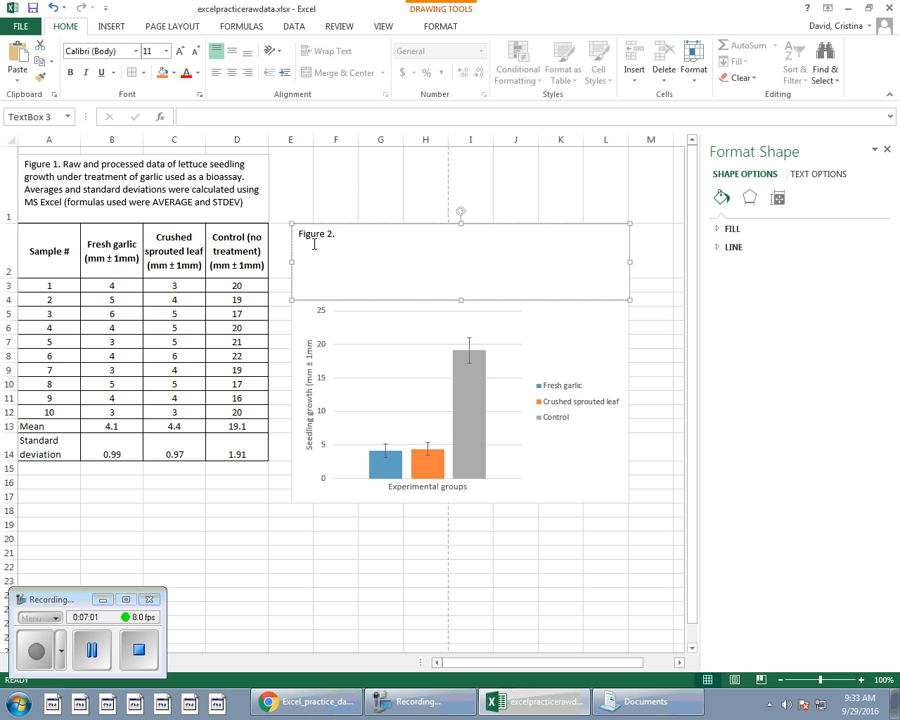
type("Lettuce seedling growth u")
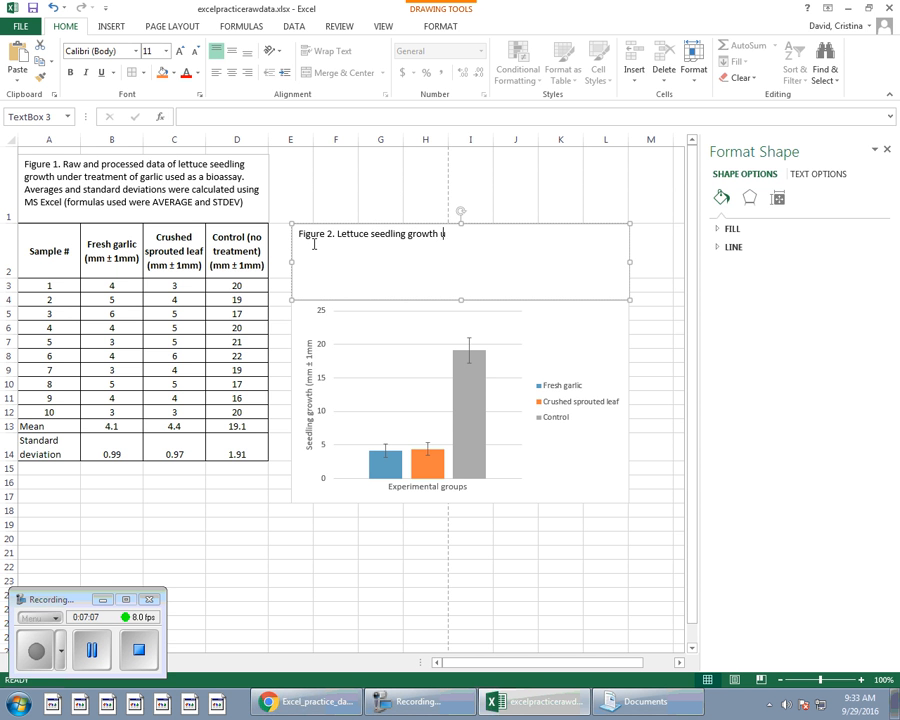
type("nder treatmne")
key("BackSpace")
key("BackSpace")
type("nt of gar")
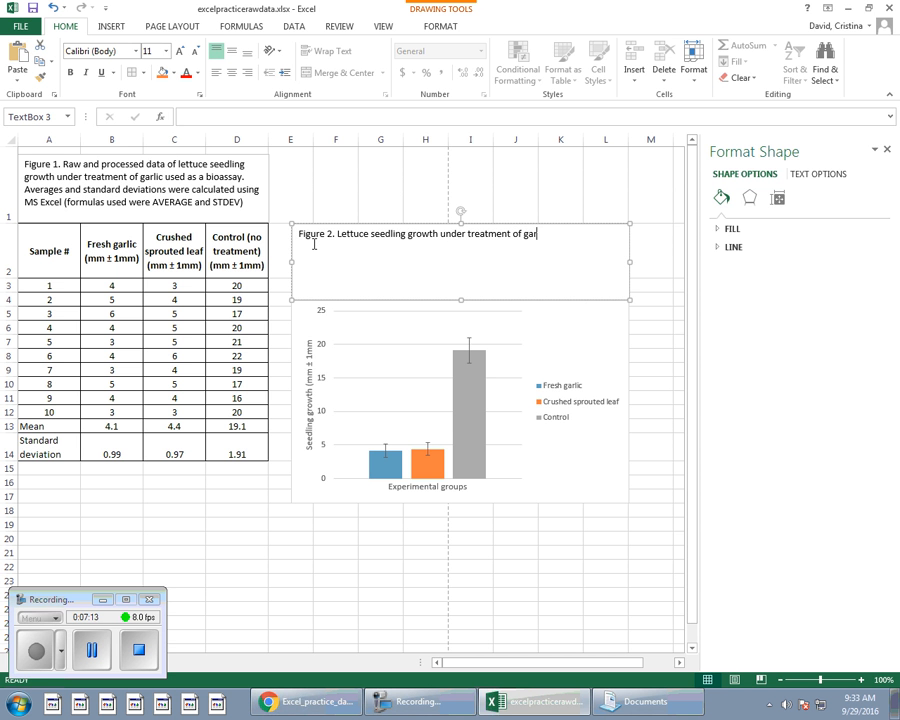
type("lic used as a bioassay.  E")
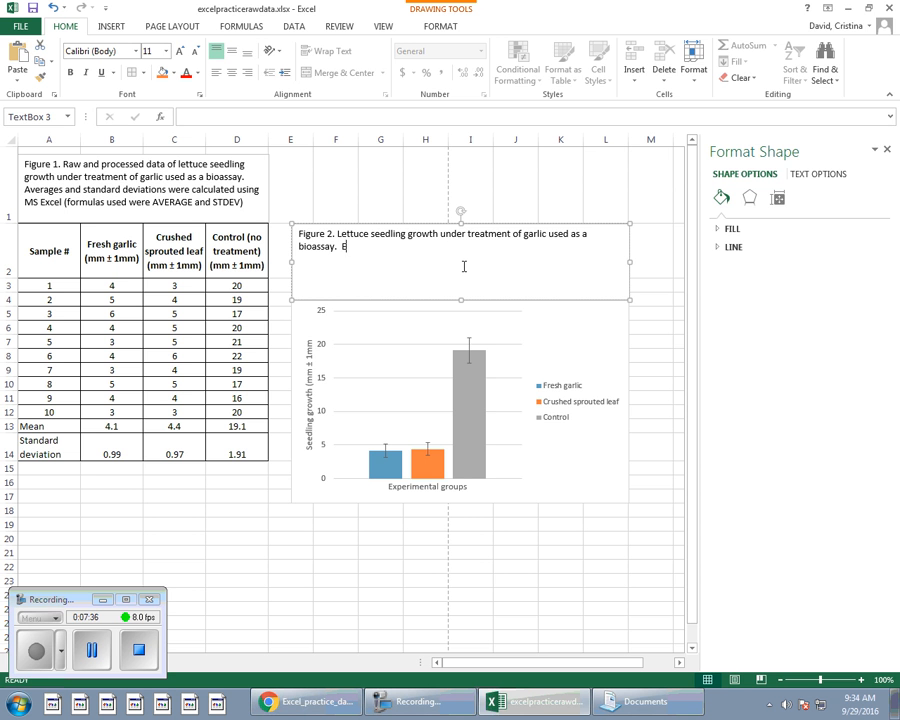
Complete the caption with "Error bars are standard deviation. Sample size for each group is n=10." and reduce the text box's height to fit
type("rror bars are standard deviat")
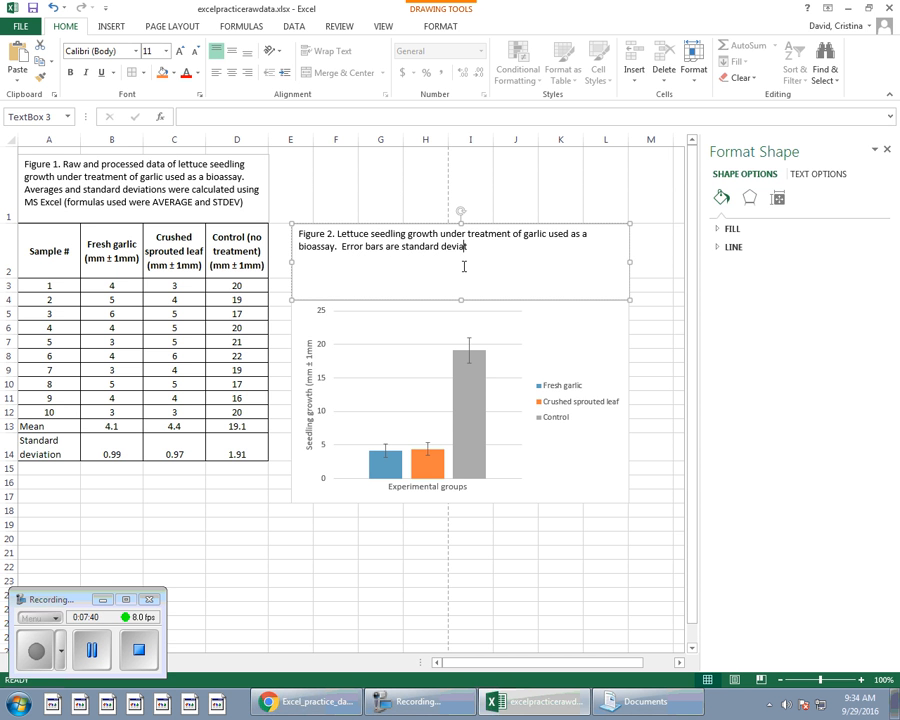
type("ion.  Sample size for each group is ")
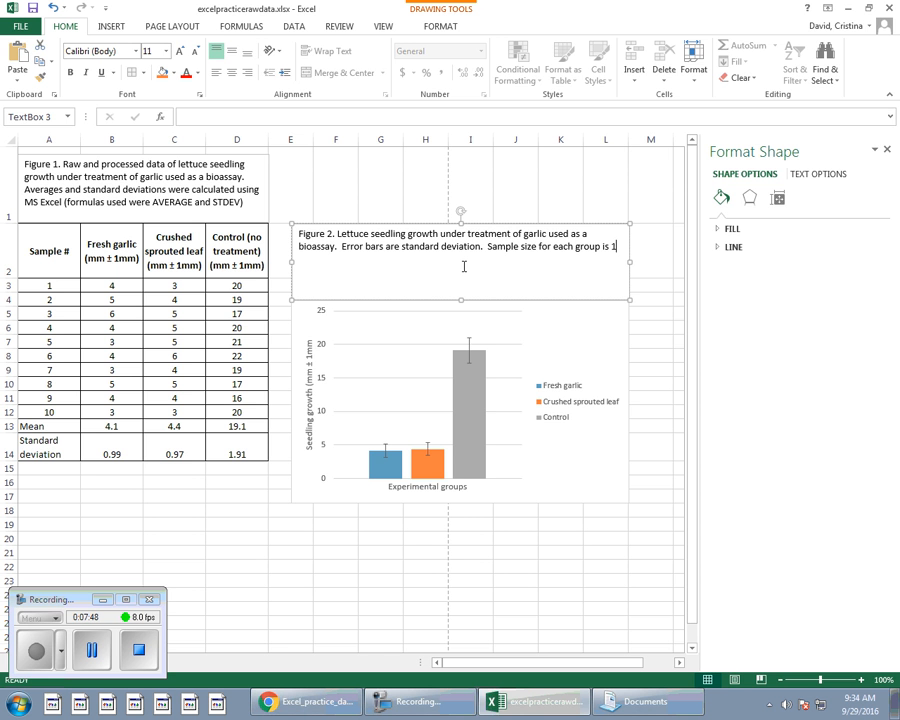
type("n=10.")
left_click_drag(458, 223, 454, 250)
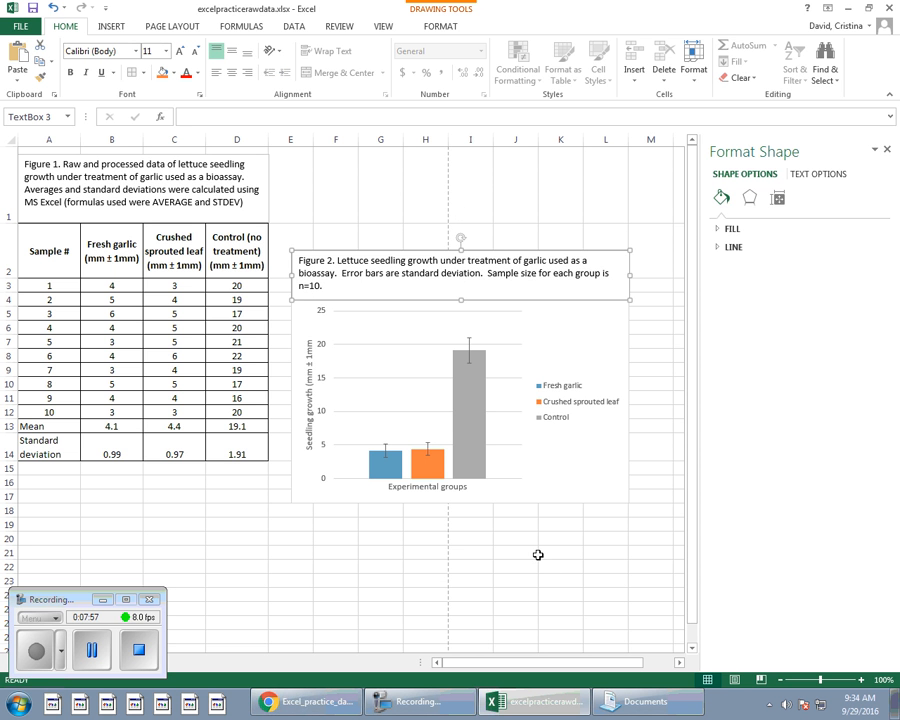